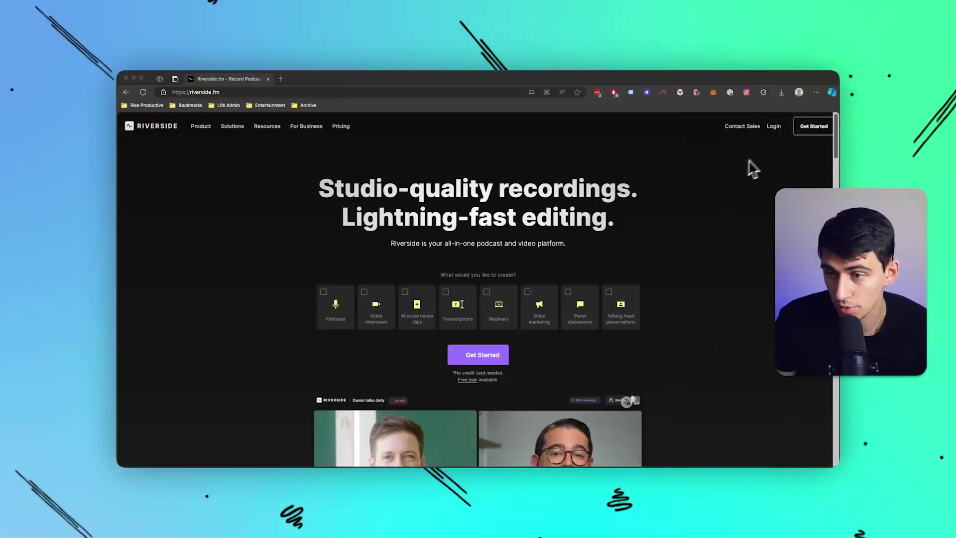
# Log in to Riverside, then open and cancel the Create studio form.
pyautogui.click(774, 128)
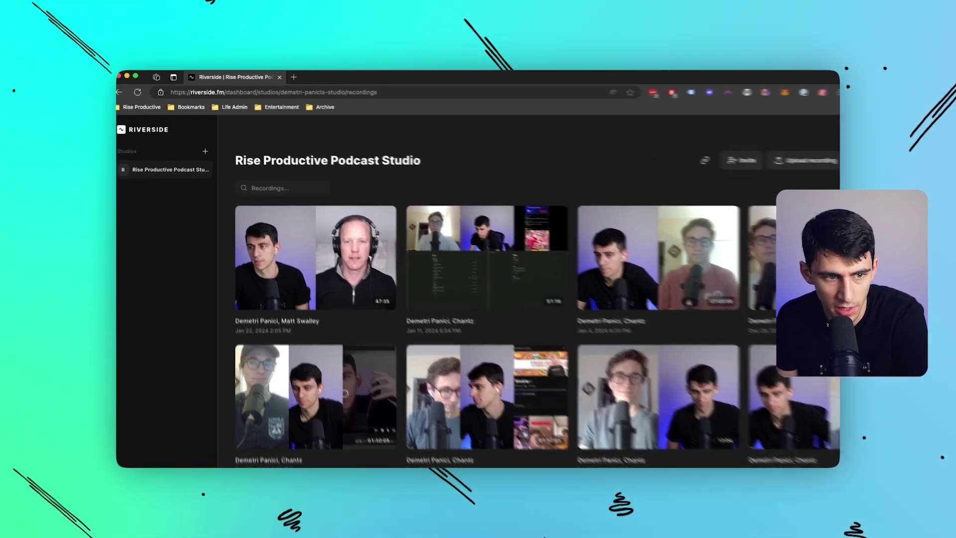
pyautogui.click(202, 144)
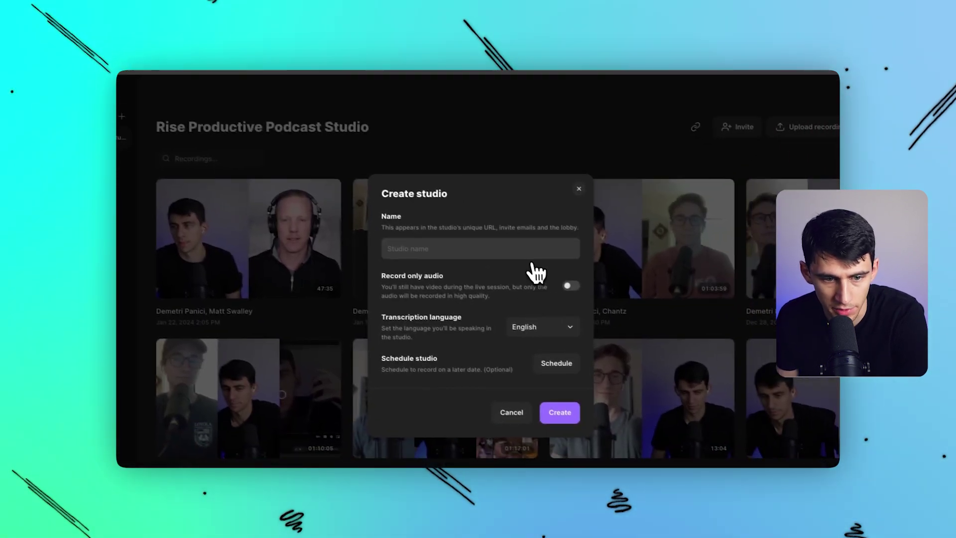
pyautogui.click(578, 188)
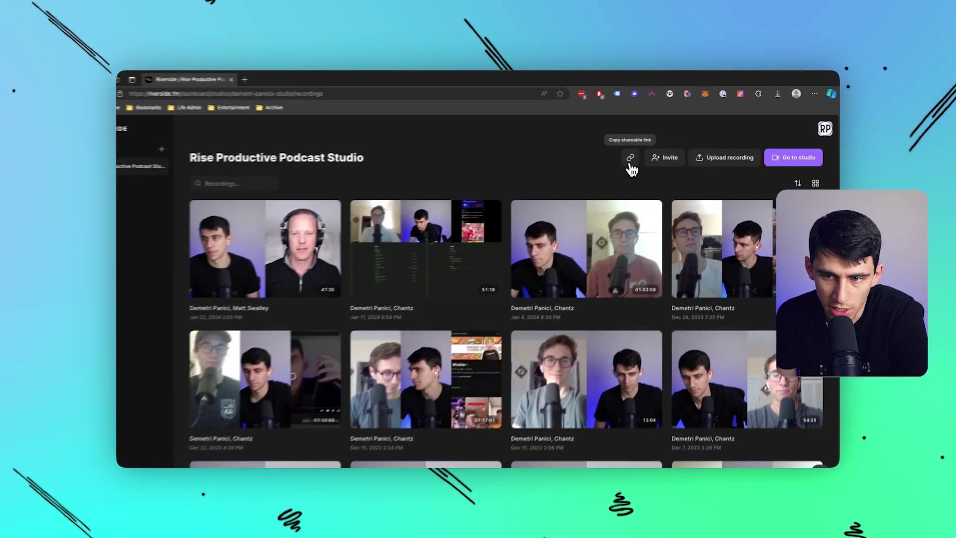
# Copy the studio's share link, view it in a new tab, then close that tab.
pyautogui.click(583, 177)
pyautogui.press('super+t')
pyautogui.press('super+v')
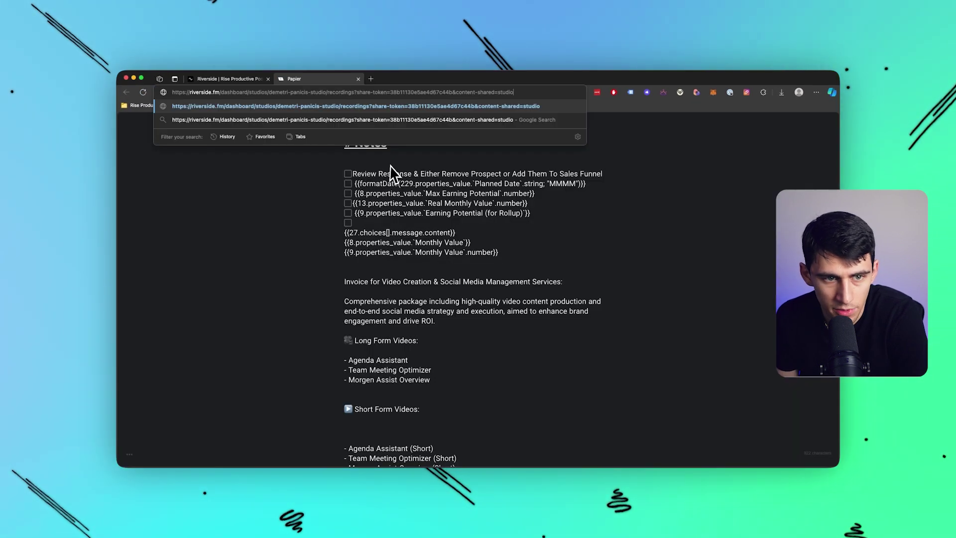
pyautogui.press('Return')
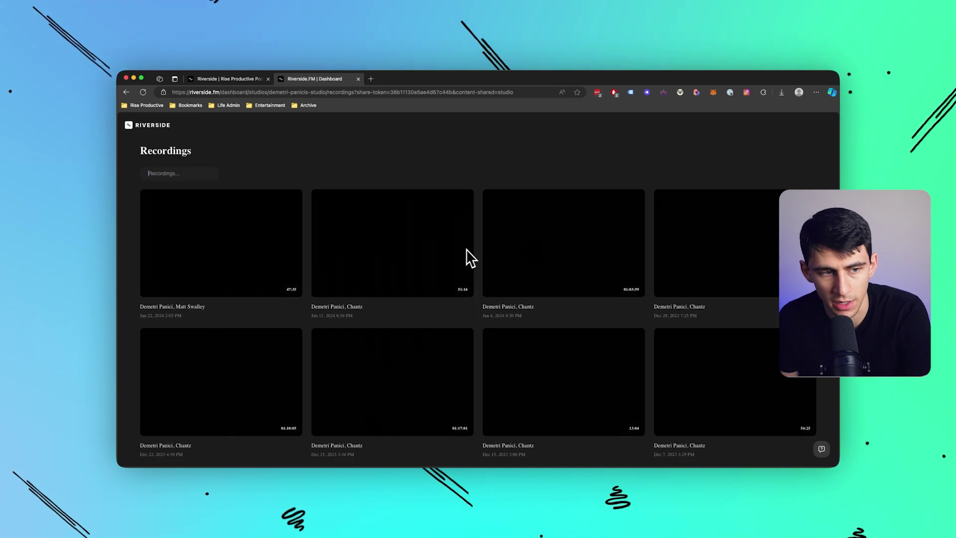
pyautogui.scroll(-3, 548, 279)
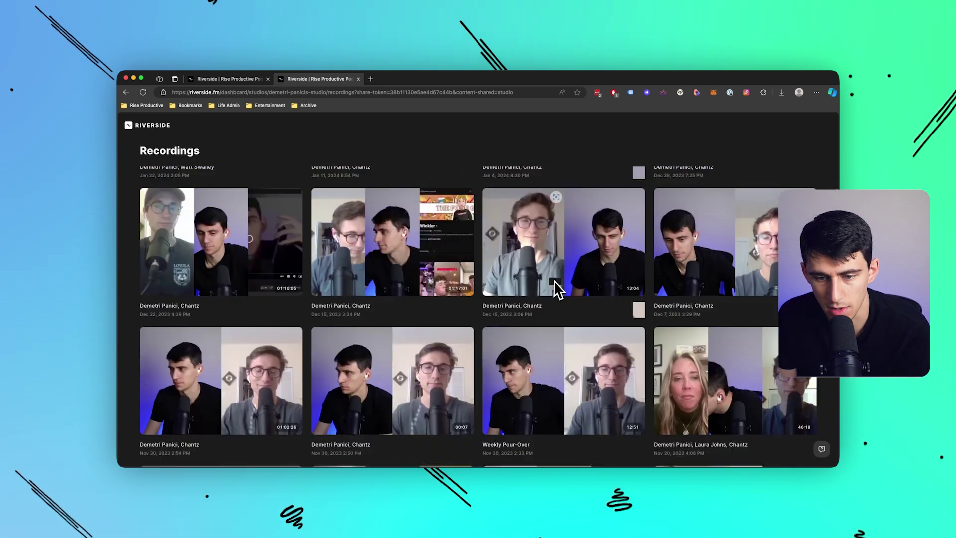
pyautogui.scroll(-10, 553, 284)
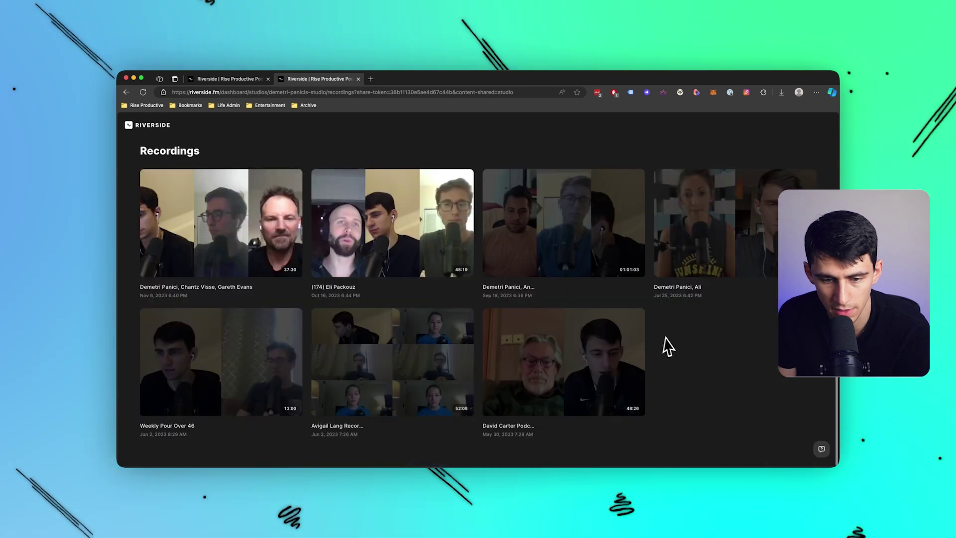
pyautogui.scroll(15, 357, 359)
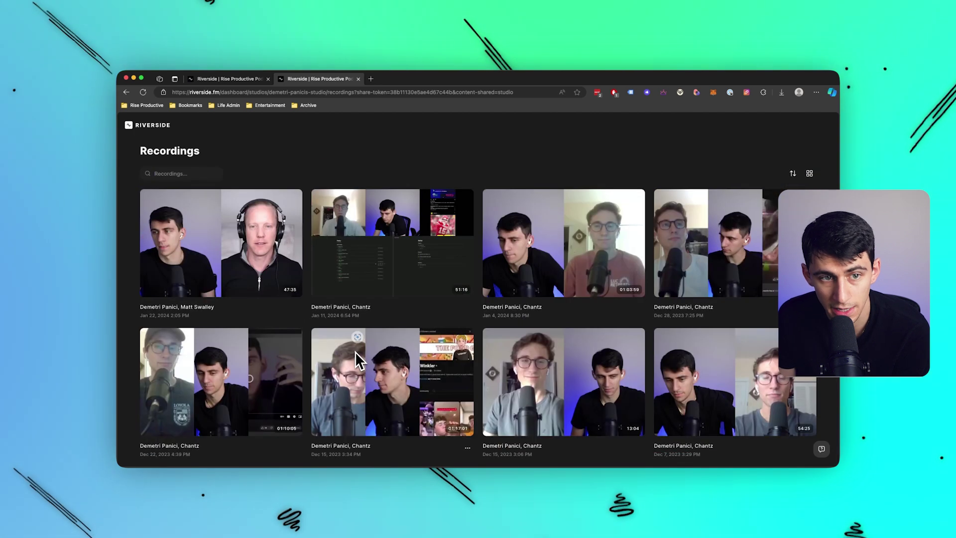
pyautogui.press('super+w')
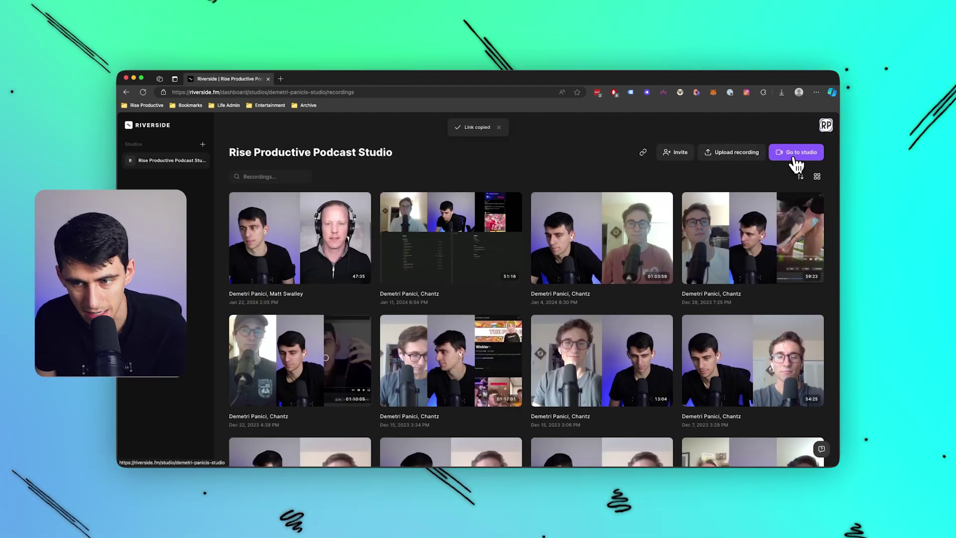
pyautogui.click(795, 159)
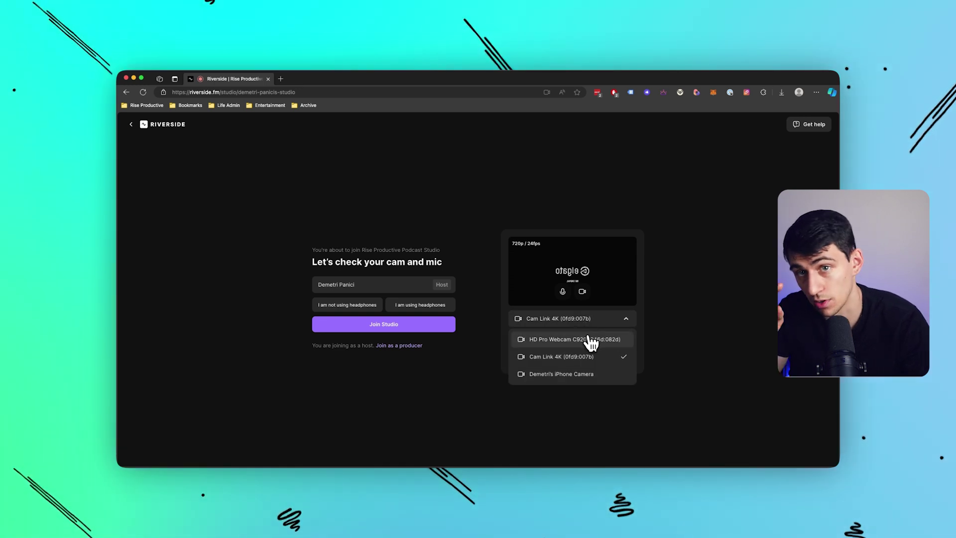
# Select the HD Pro Webcam C920 camera, mark no headphones, and join the studio.
pyautogui.click(591, 343)
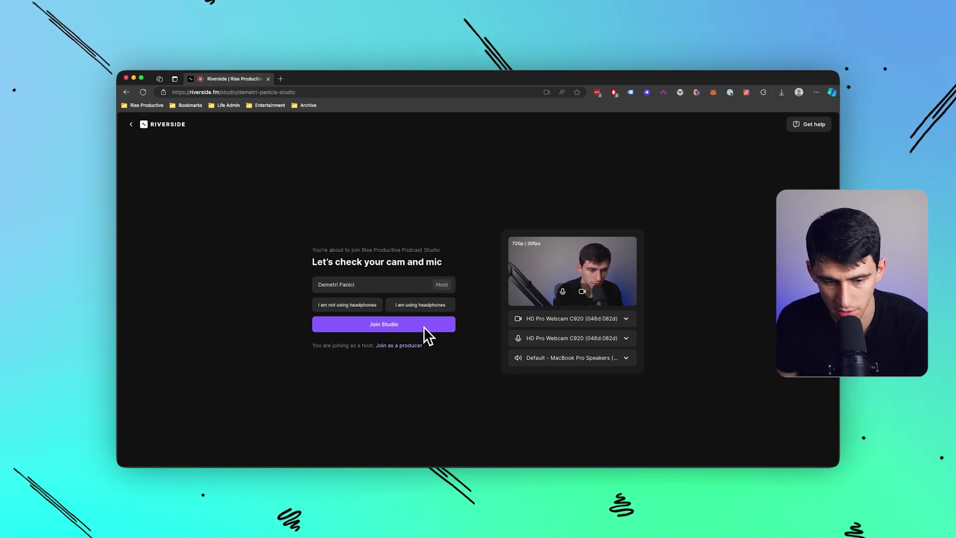
pyautogui.click(437, 328)
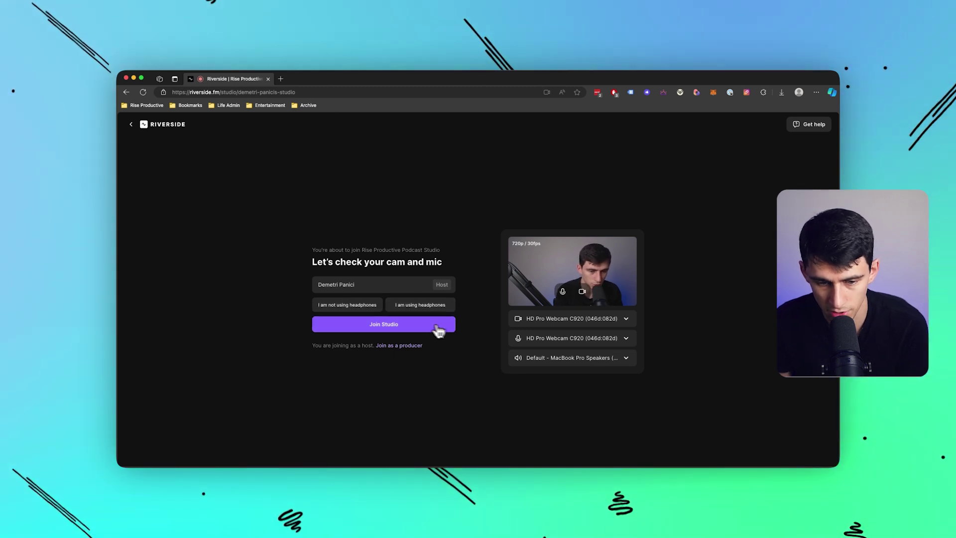
pyautogui.click(374, 311)
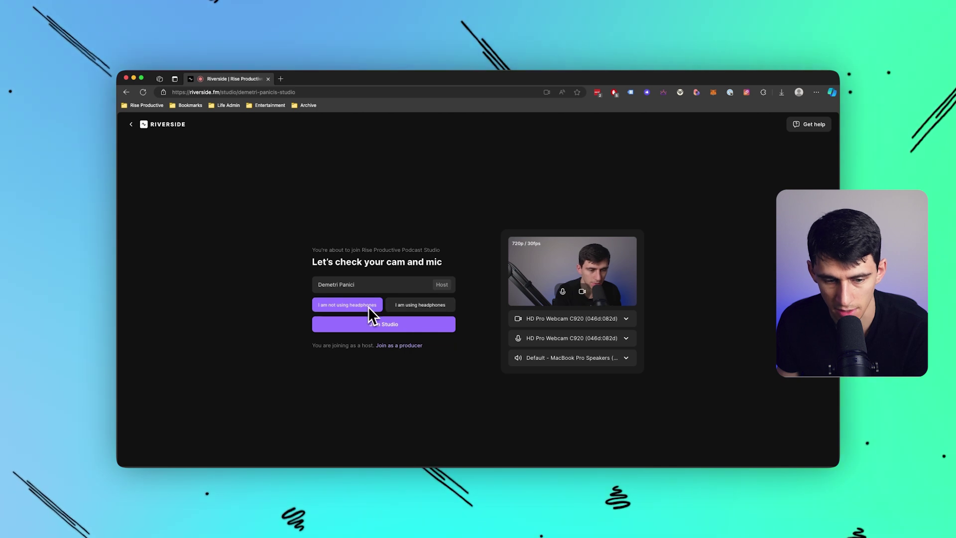
pyautogui.click(392, 326)
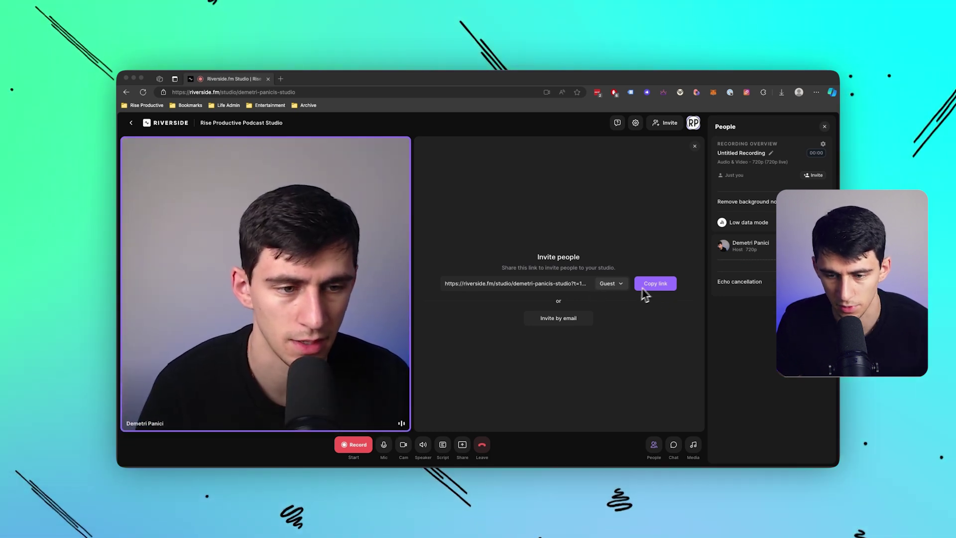
# Copy the guest invite link, enter the guest's name, and choose headphones.
pyautogui.click(649, 292)
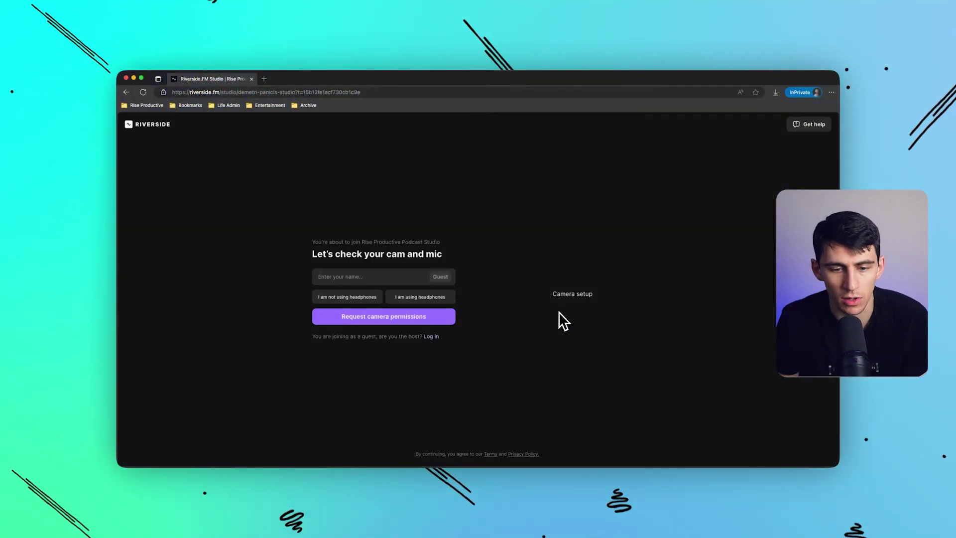
pyautogui.click(368, 277)
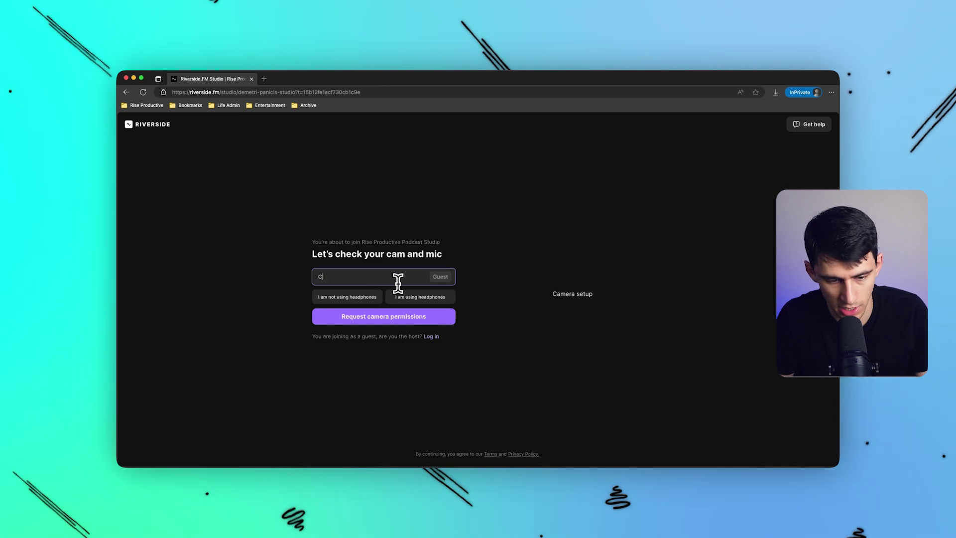
pyautogui.click(420, 297)
pyautogui.click(190, 143)
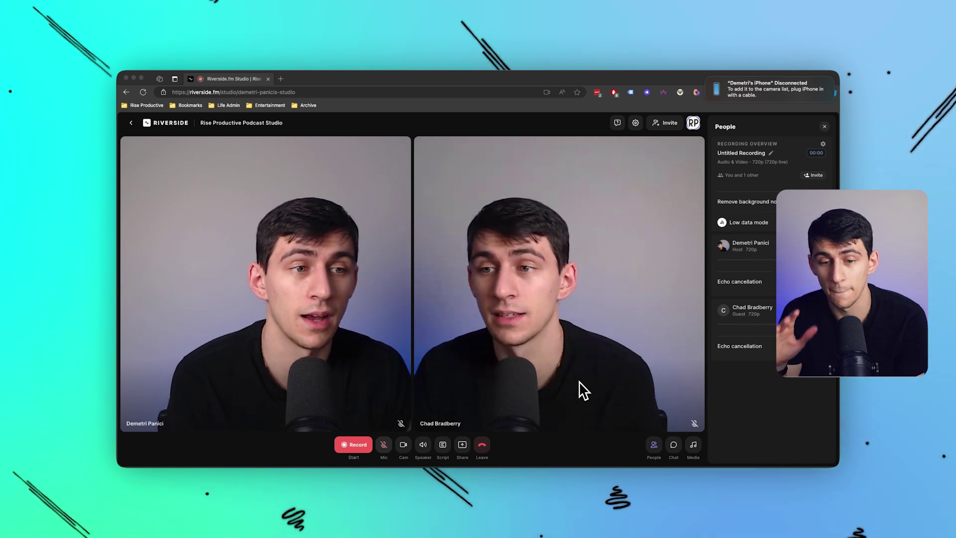
# Dismiss the iPhone notification and rename the recording to its episode 185 title.
pyautogui.click(705, 77)
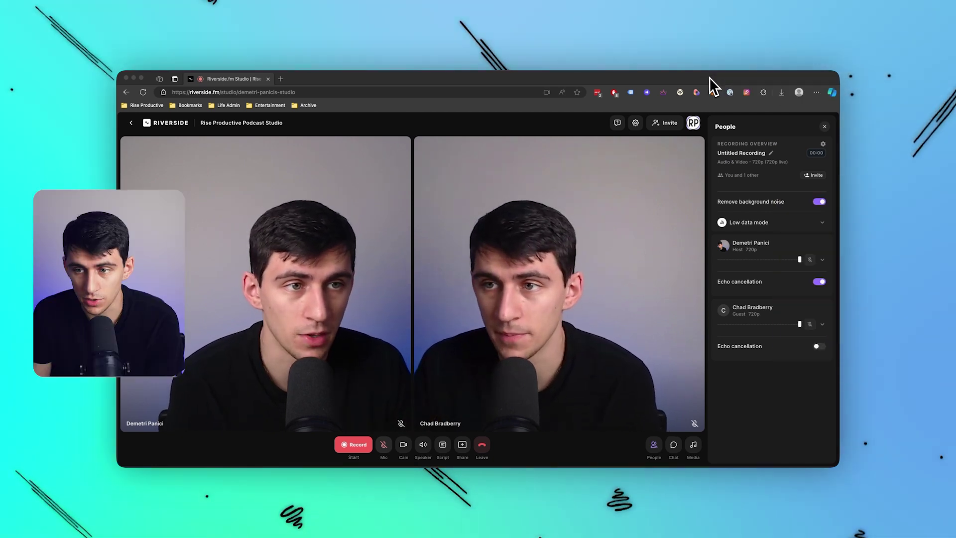
pyautogui.click(771, 153)
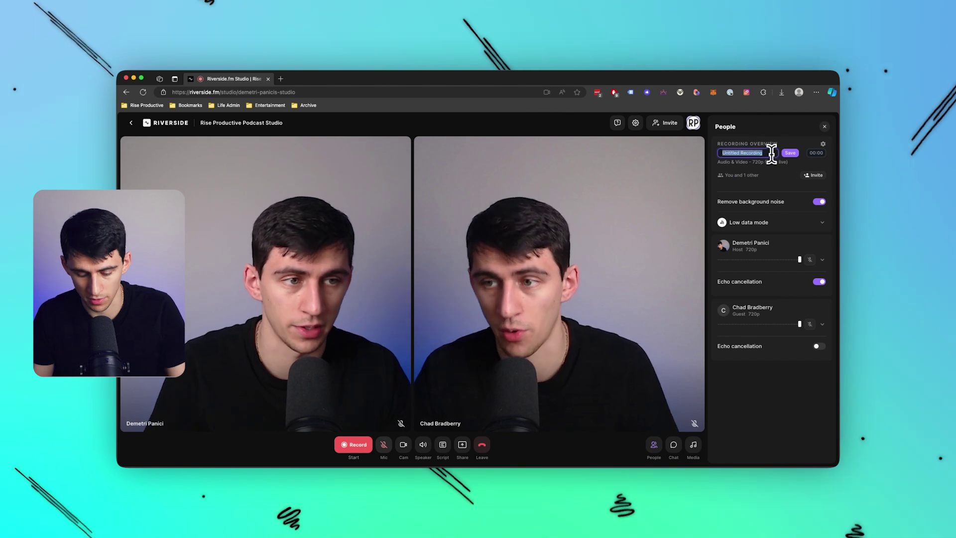
pyautogui.write('18')
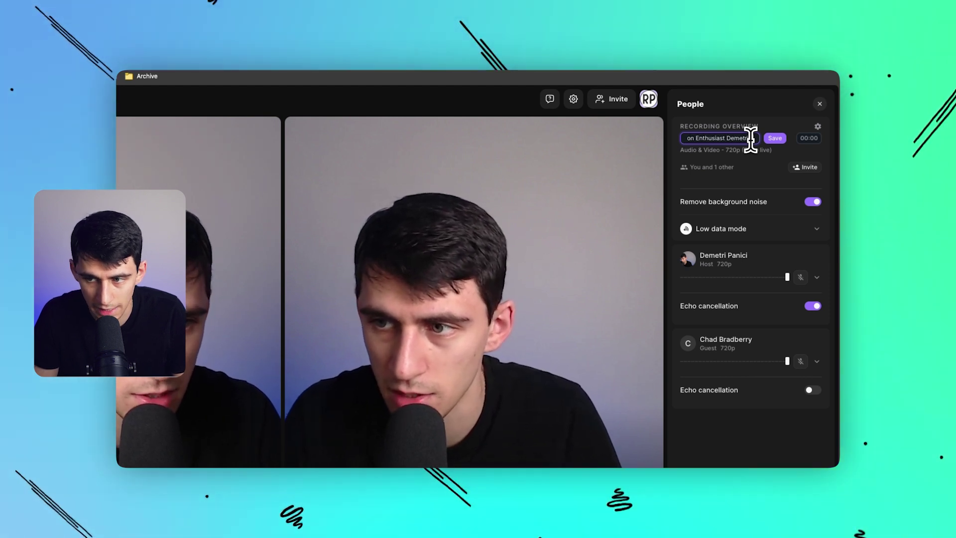
pyautogui.press('Return')
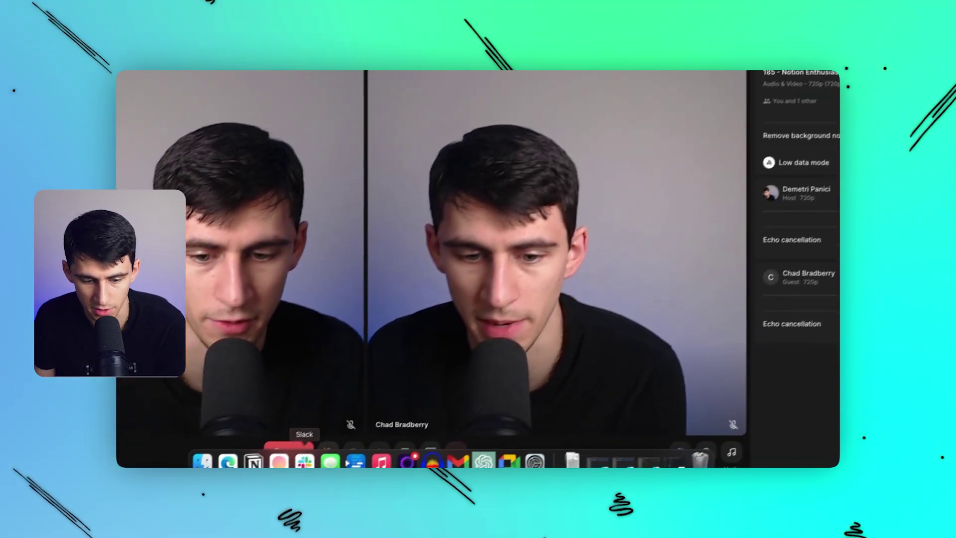
# Check the host's mic options and close the guest window.
pyautogui.click(344, 442)
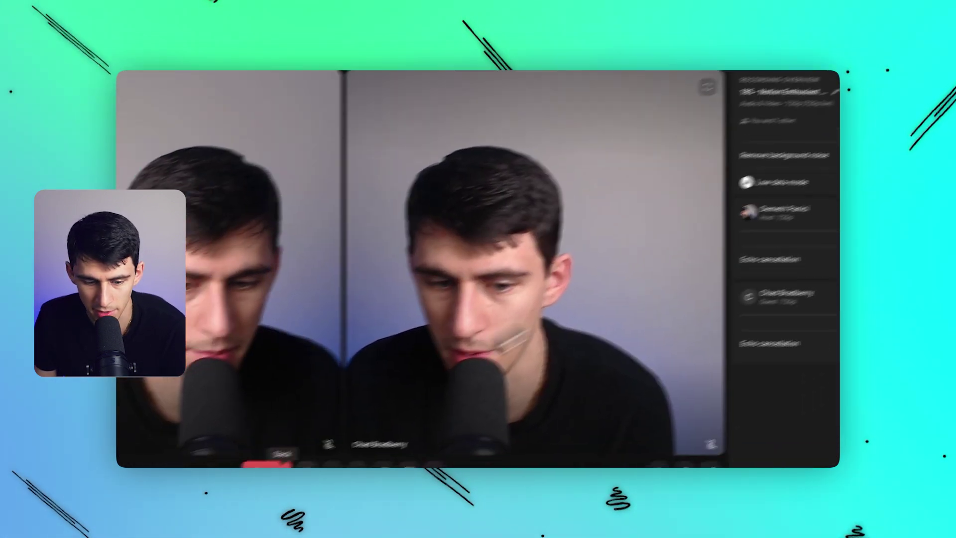
pyautogui.moveTo(222, 479)
pyautogui.rightClick(287, 464)
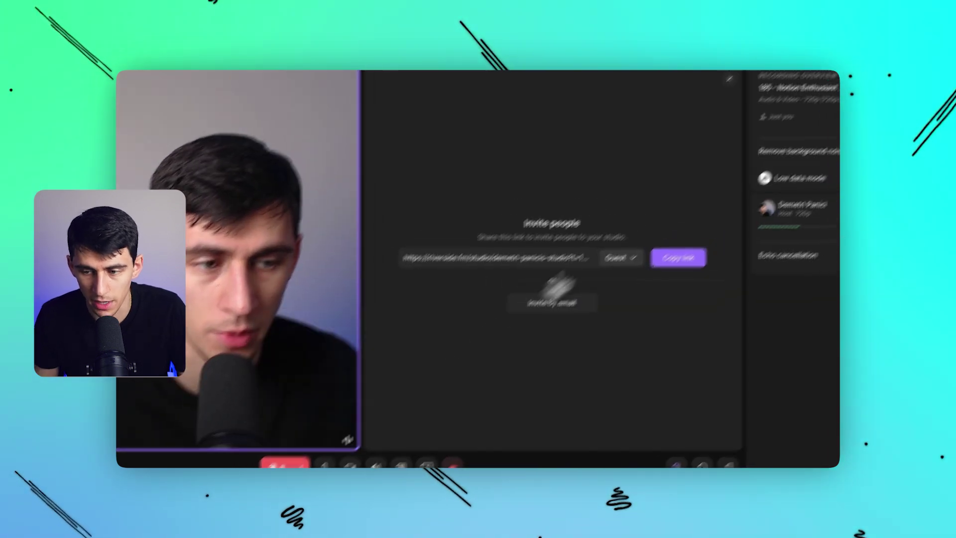
pyautogui.moveTo(776, 297)
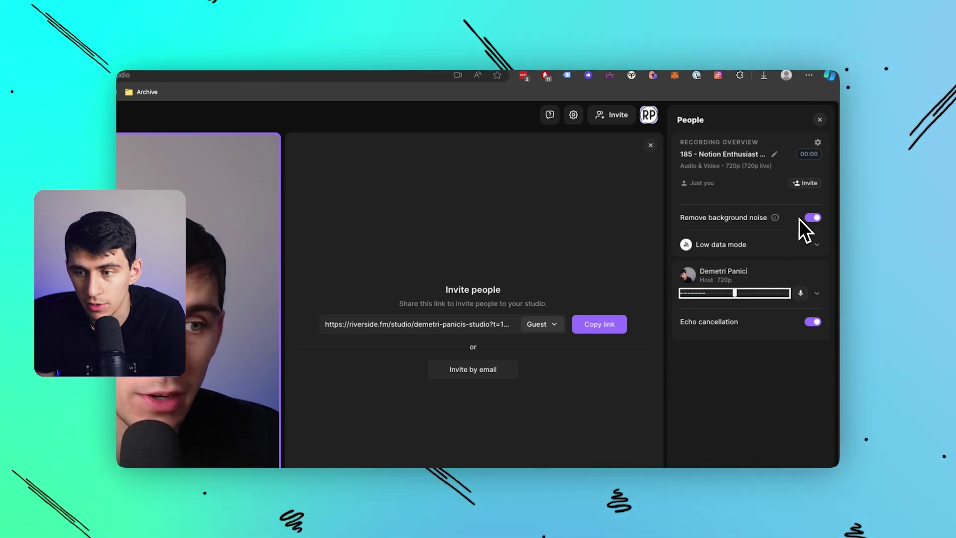
pyautogui.click(816, 248)
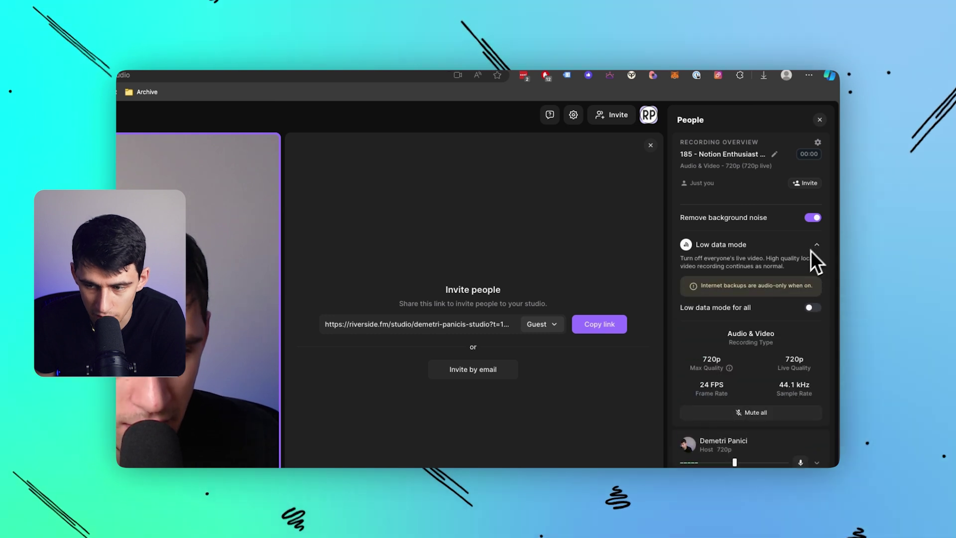
pyautogui.click(816, 245)
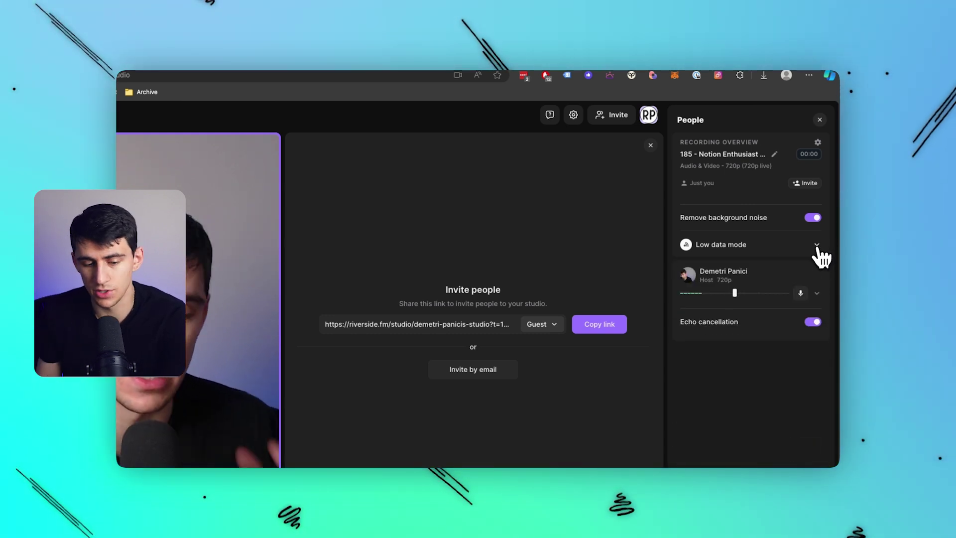
# Run a test recording from the Record options, then return to the recordings dashboard.
pyautogui.click(481, 443)
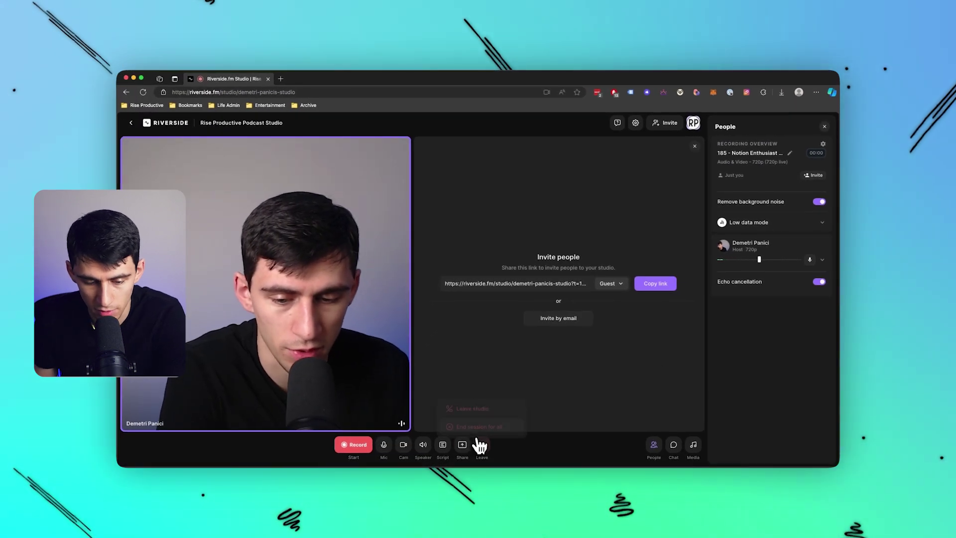
pyautogui.click(354, 444)
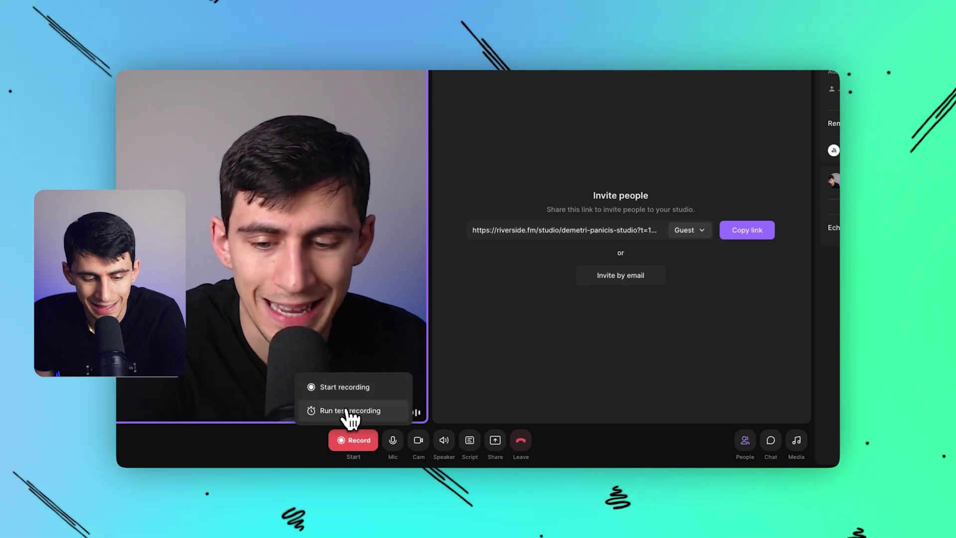
pyautogui.click(349, 411)
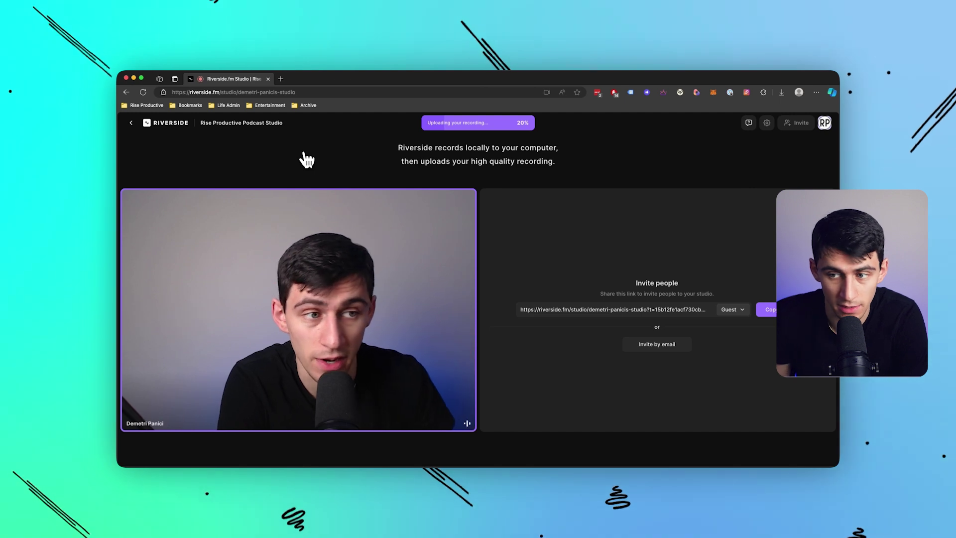
pyautogui.click(132, 122)
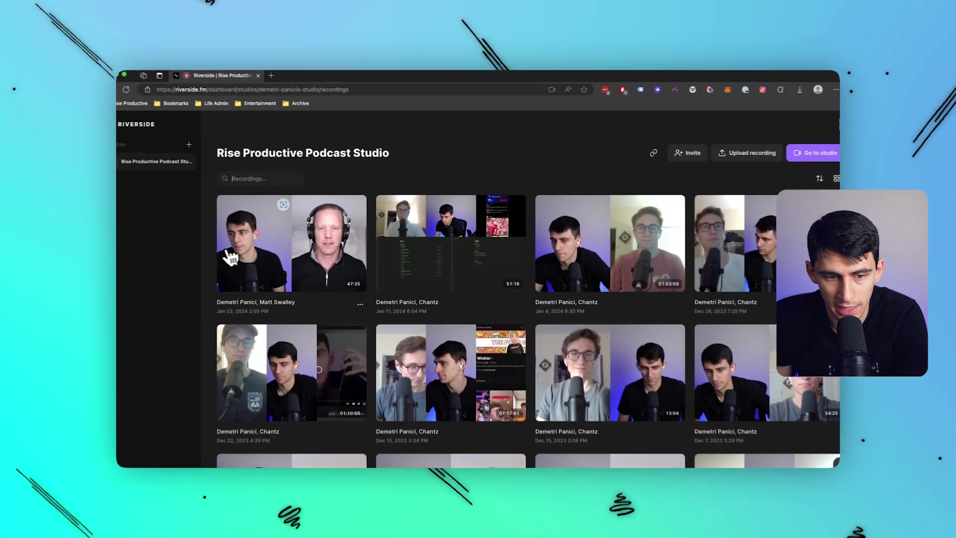
# Open the Jan 4 recording's page and play its enlarged preview.
pyautogui.click(620, 257)
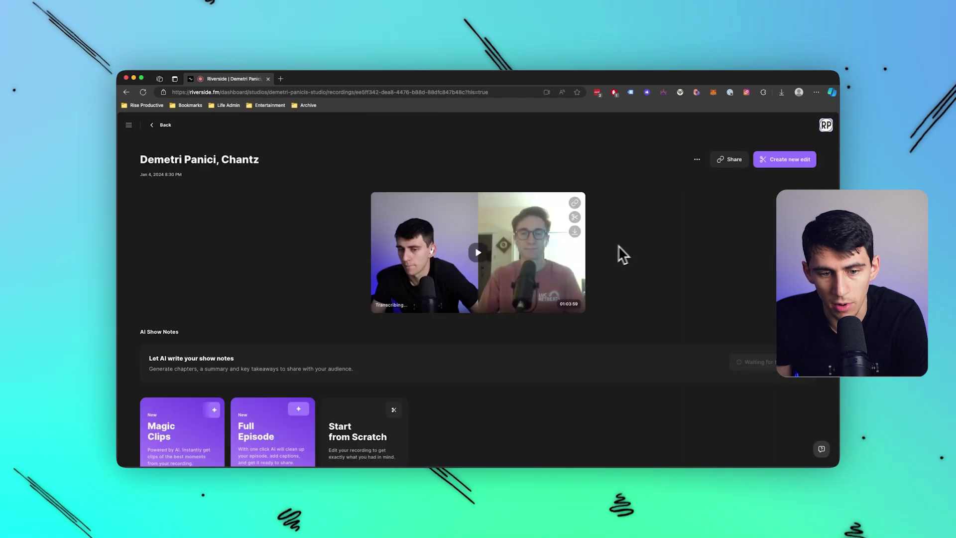
pyautogui.click(456, 263)
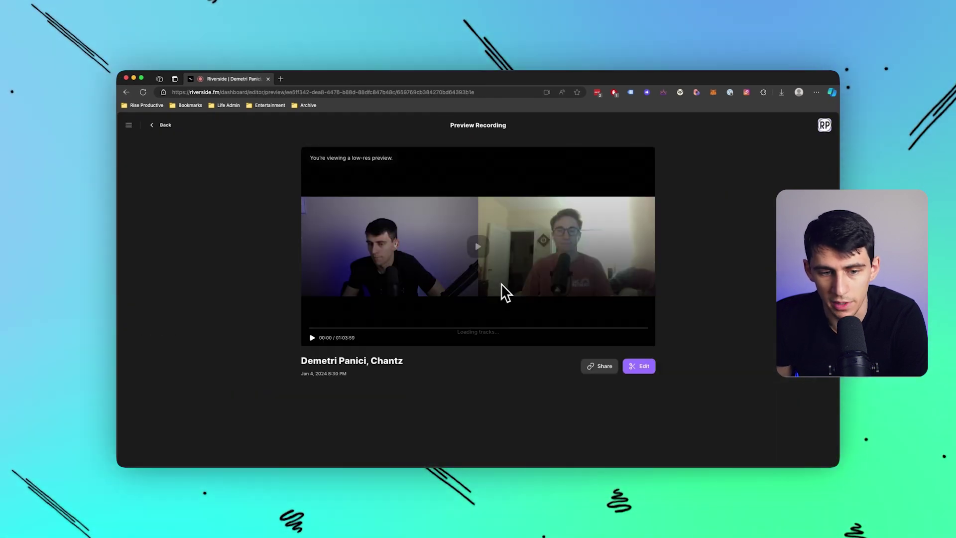
pyautogui.click(479, 245)
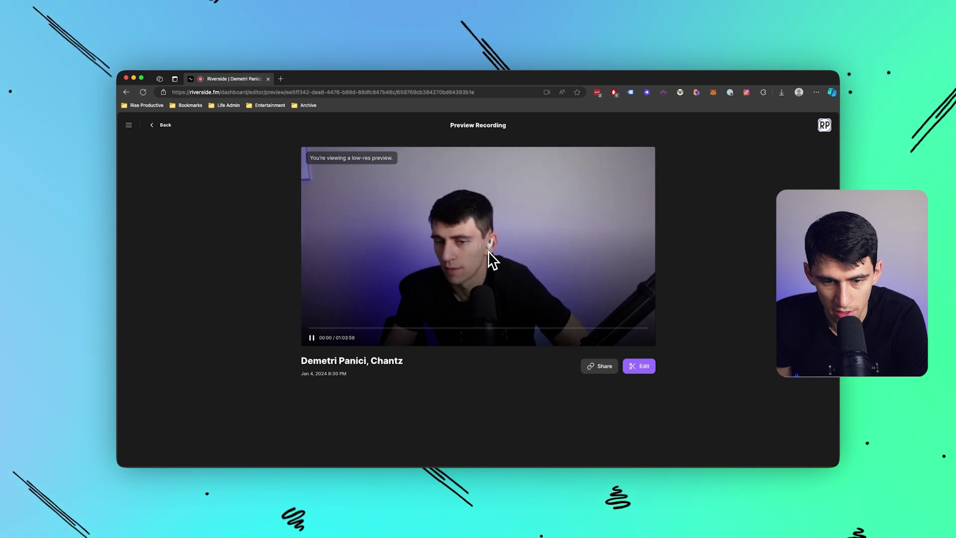
pyautogui.press('super+bracketleft')
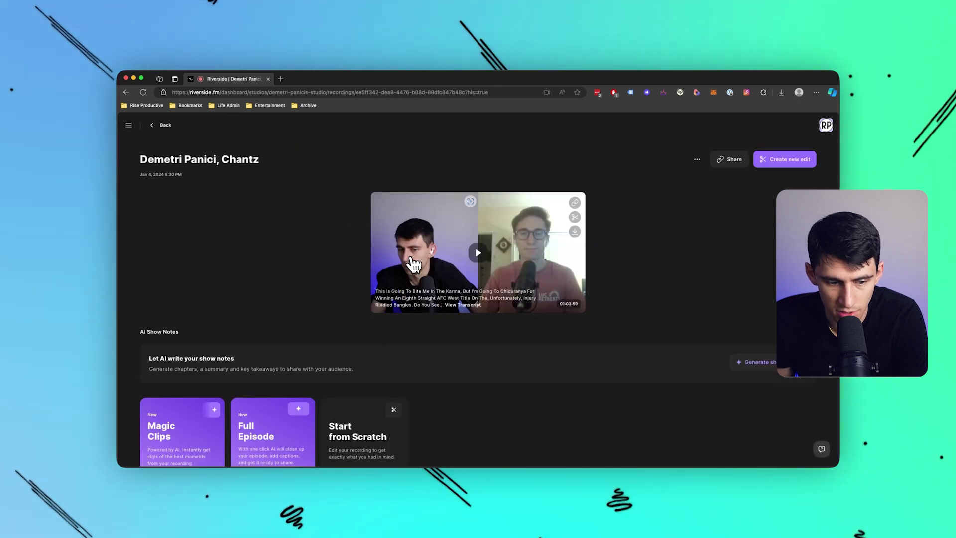
# View the recording's extra options menu, then go back to the recordings grid.
pyautogui.scroll(-1, 414, 264)
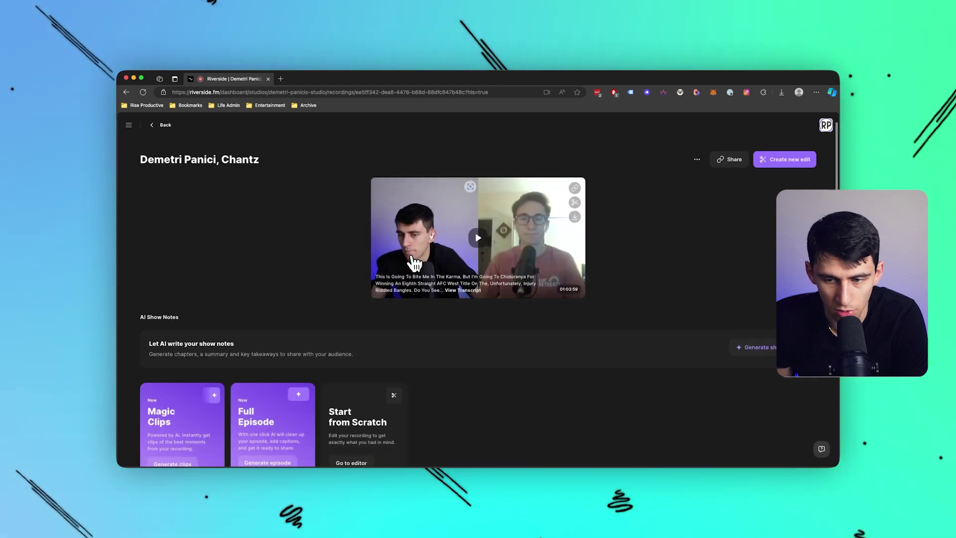
pyautogui.click(697, 159)
pyautogui.scroll(-5, 416, 329)
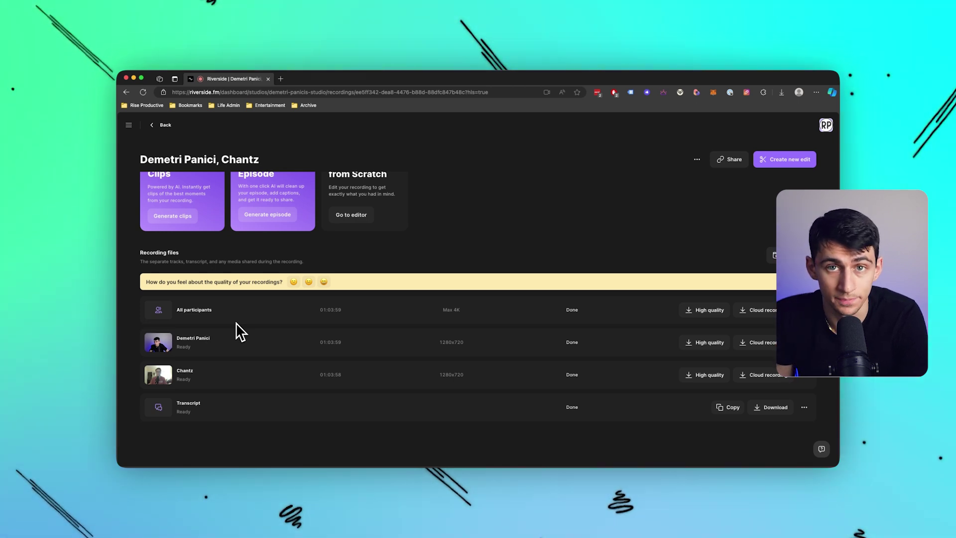
pyautogui.press('super+bracketleft')
pyautogui.scroll(-1, 742, 269)
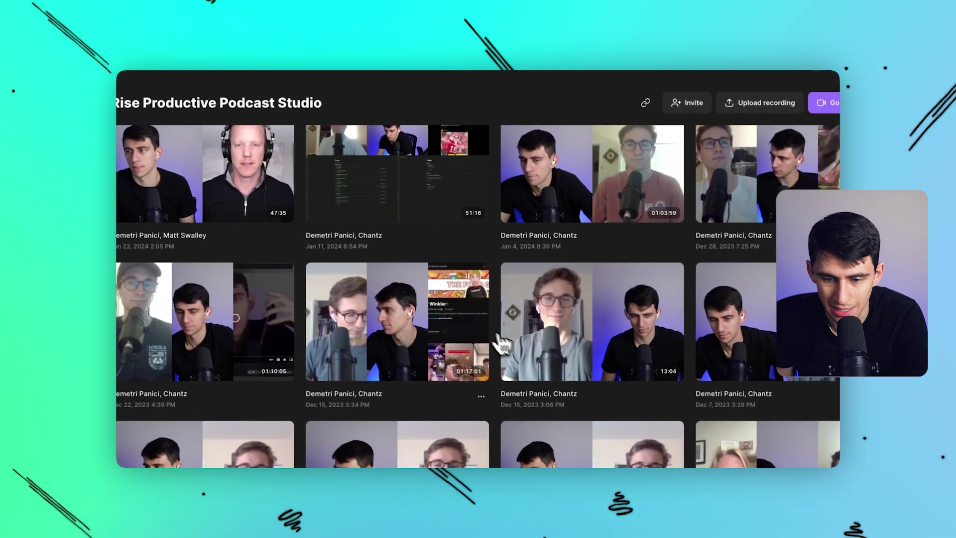
# Scroll the recordings grid and open the Jan 4, 2024 recording's detail page.
pyautogui.scroll(-5, 525, 333)
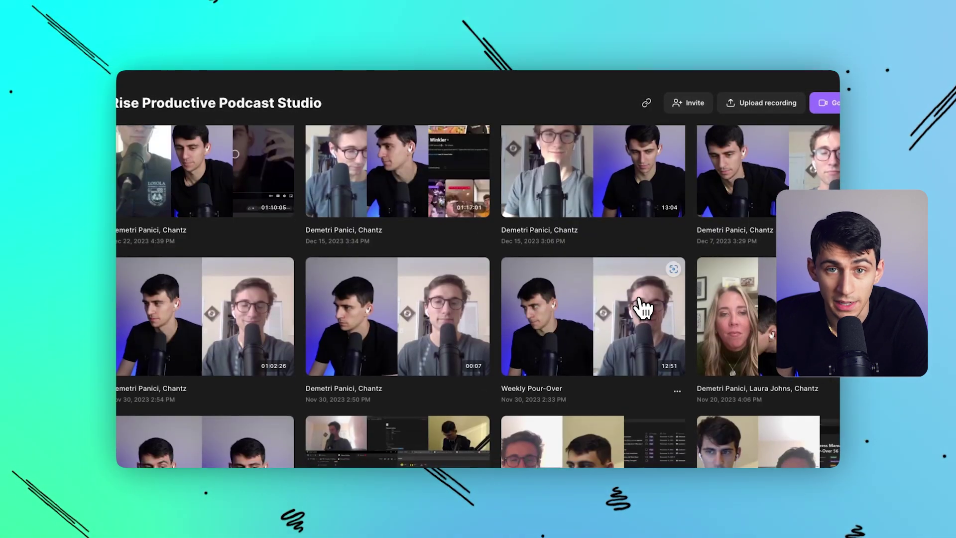
pyautogui.scroll(-3, 642, 306)
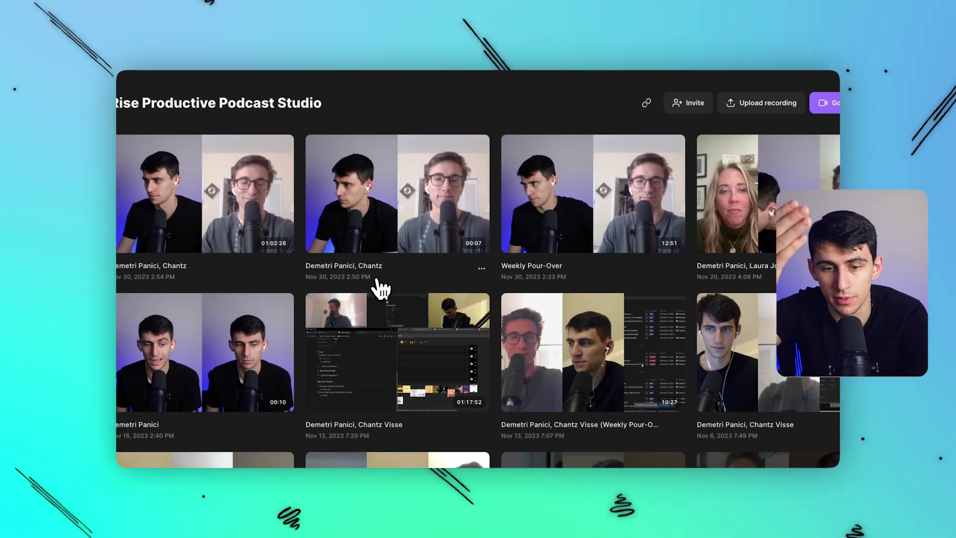
pyautogui.scroll(5, 642, 182)
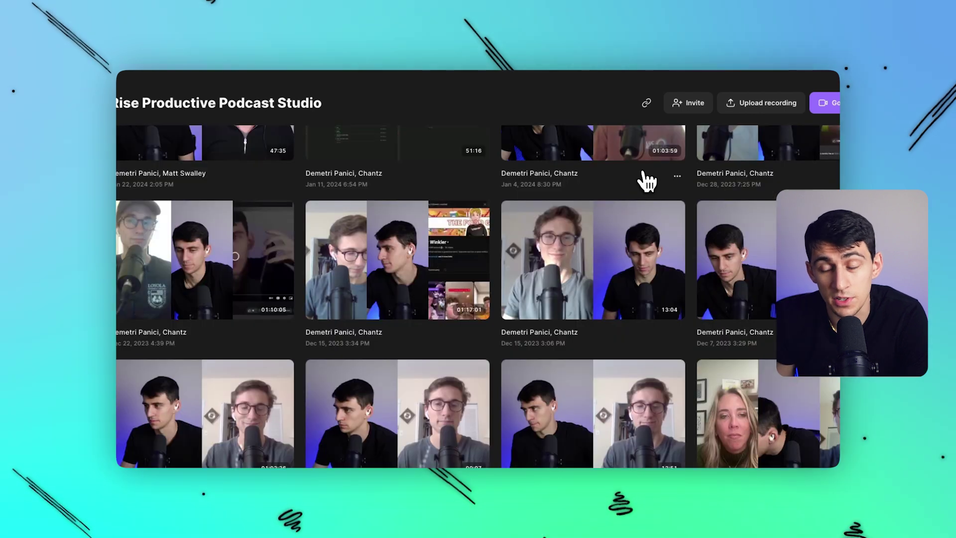
pyautogui.scroll(3, 645, 188)
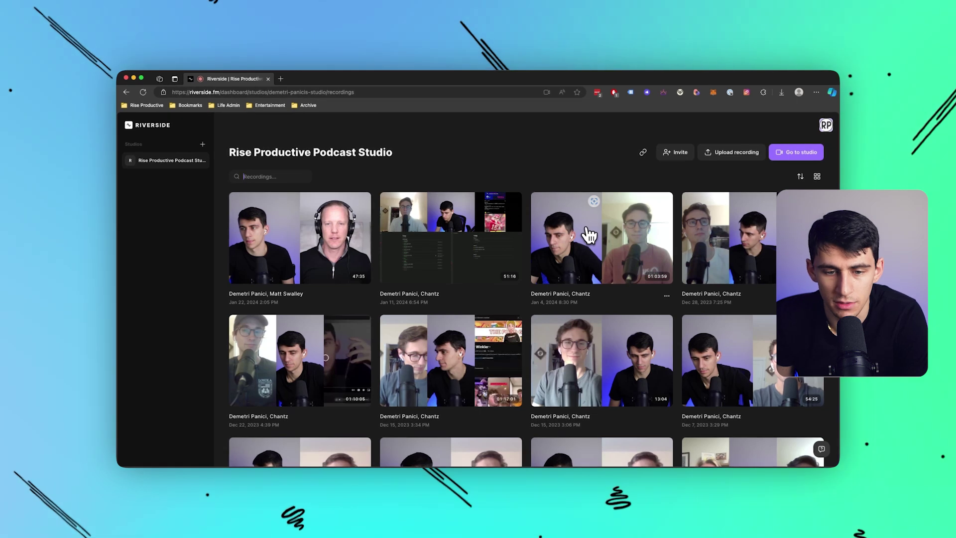
pyautogui.click(591, 267)
pyautogui.scroll(-5, 587, 264)
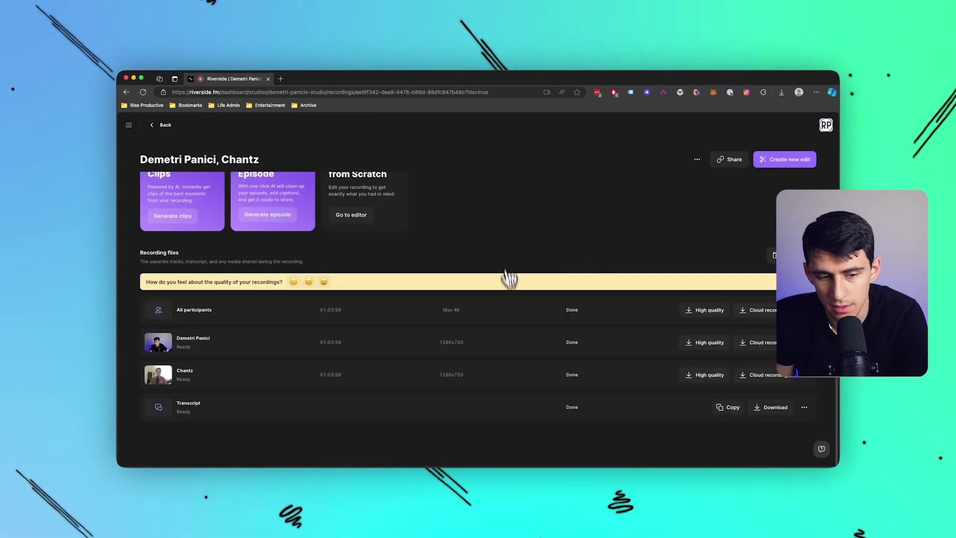
pyautogui.scroll(5, 548, 279)
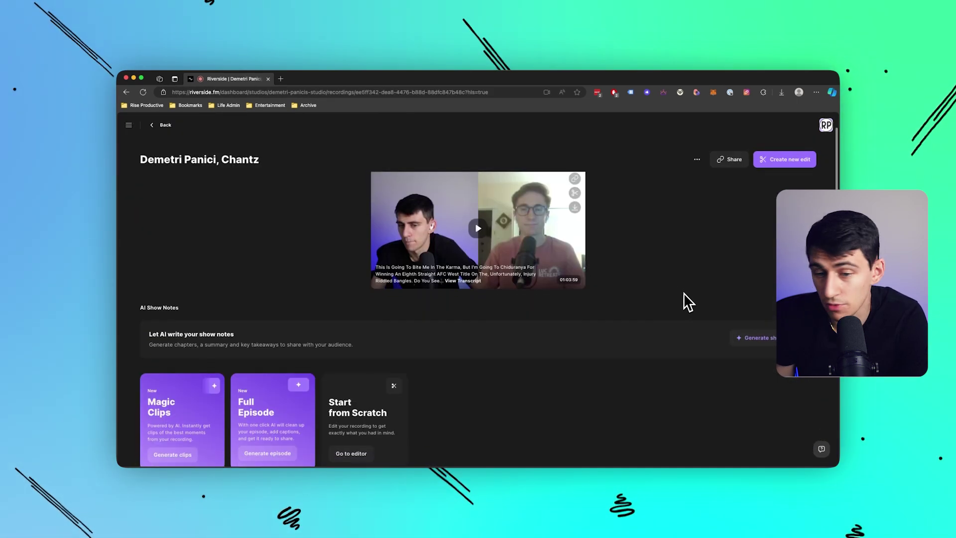
# Generate AI show notes, review Summary, Takeaways and Chapters, then open the editor.
pyautogui.click(757, 347)
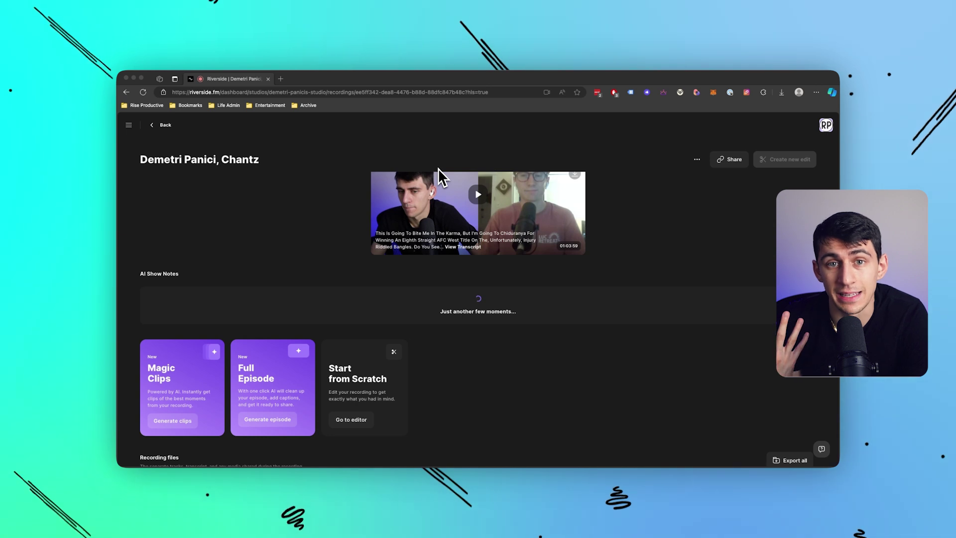
pyautogui.scroll(-2, 448, 171)
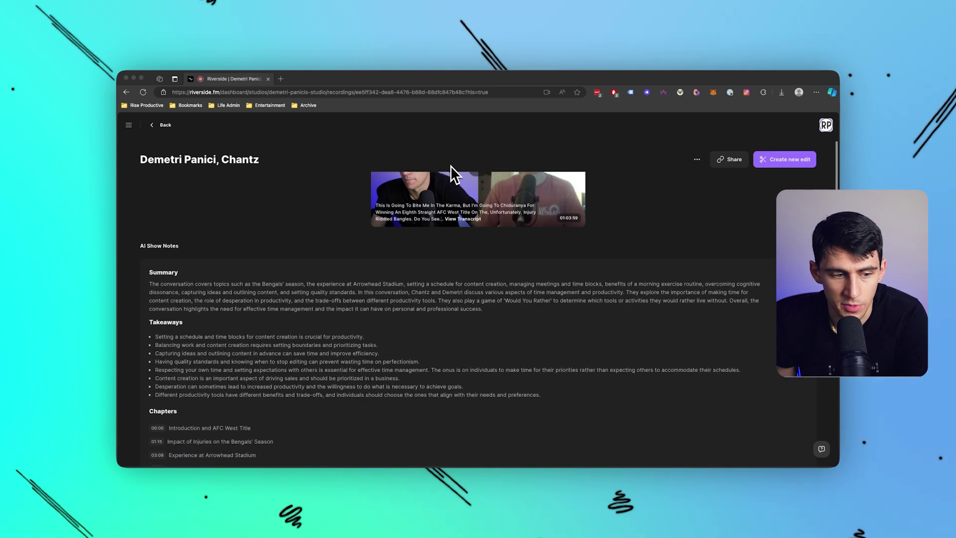
pyautogui.scroll(-5, 207, 333)
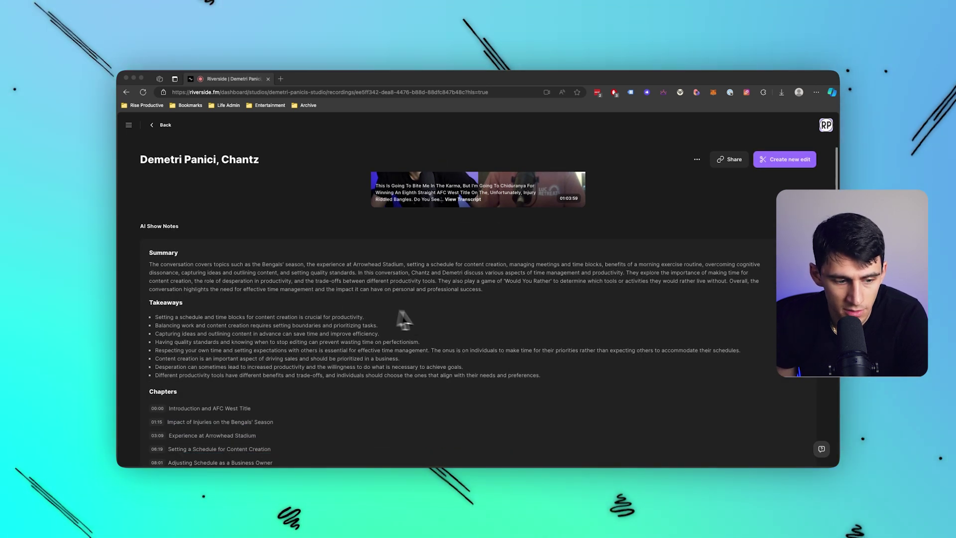
pyautogui.scroll(-8, 165, 299)
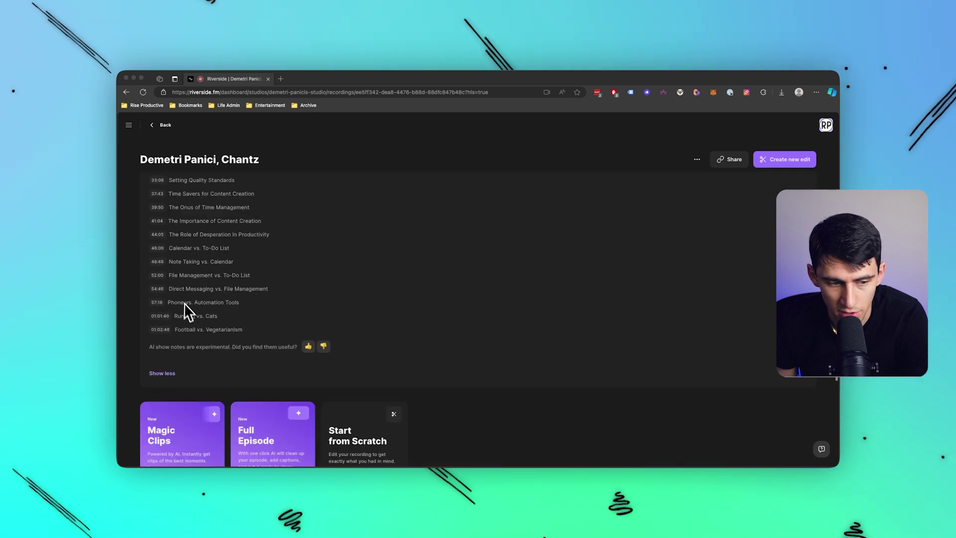
pyautogui.scroll(6, 204, 312)
pyautogui.scroll(6, 227, 306)
pyautogui.scroll(-10, 229, 296)
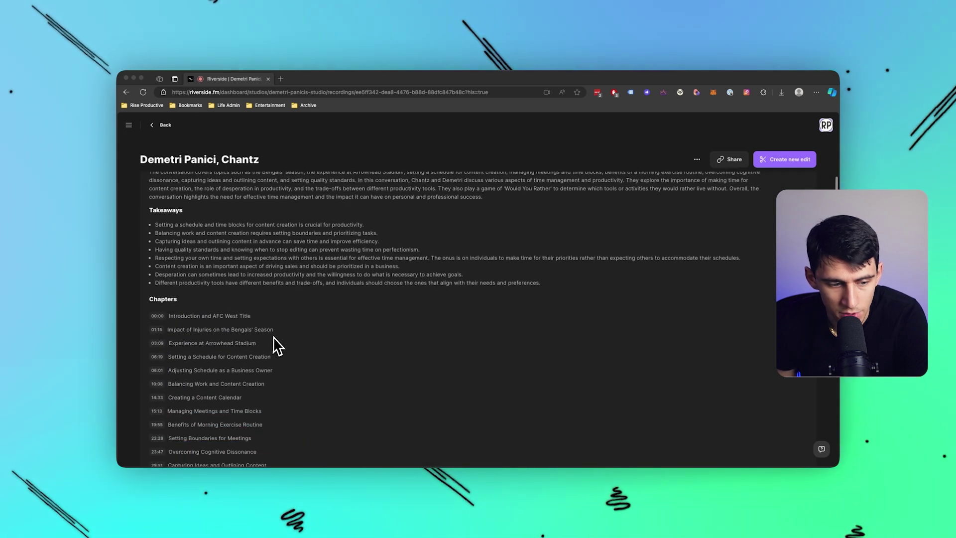
pyautogui.scroll(-10, 237, 315)
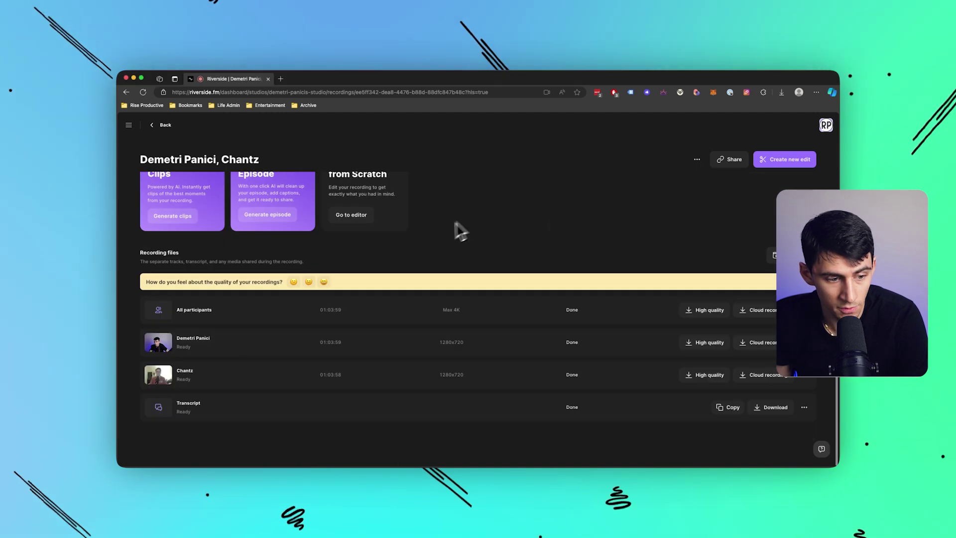
pyautogui.click(358, 219)
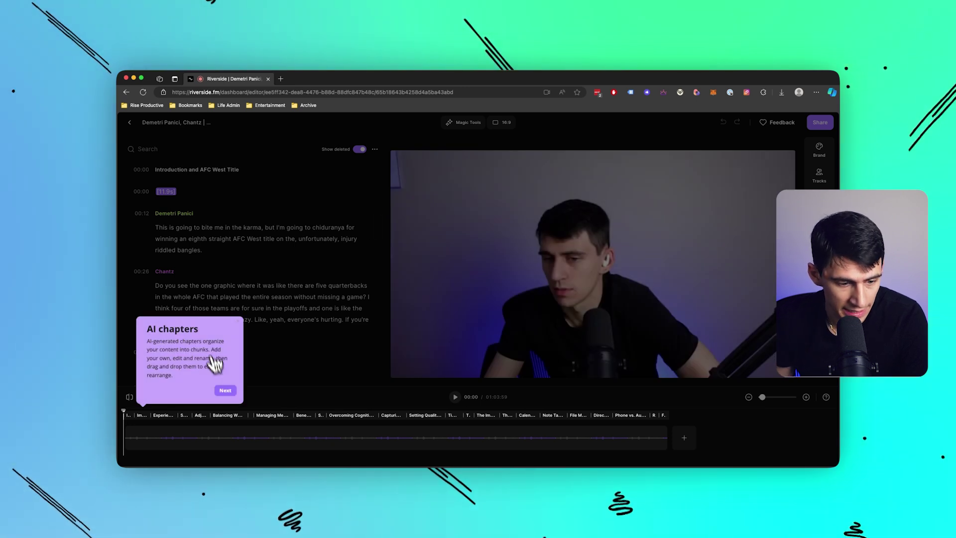
# Step through the tour tips on AI chapters, transcript, timeline and media, then close it.
pyautogui.click(225, 390)
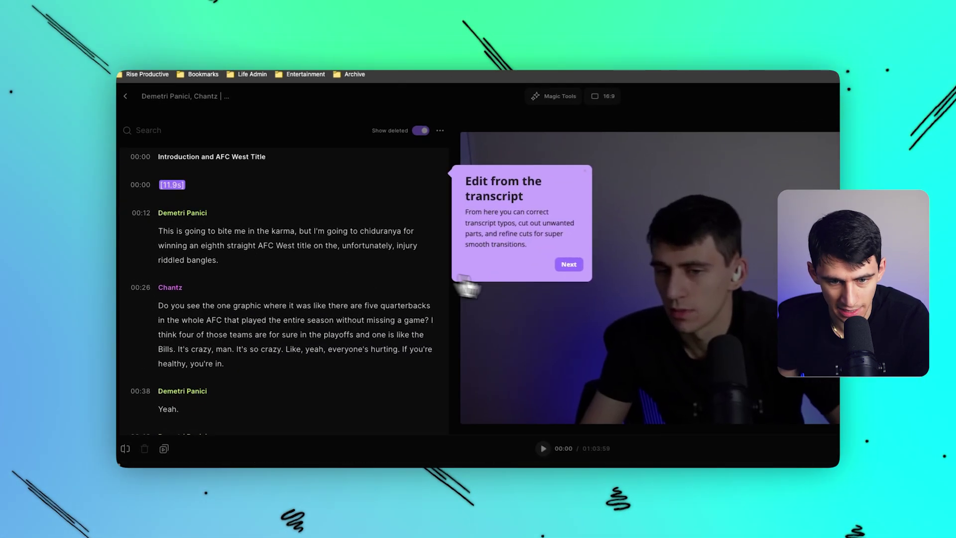
pyautogui.click(514, 257)
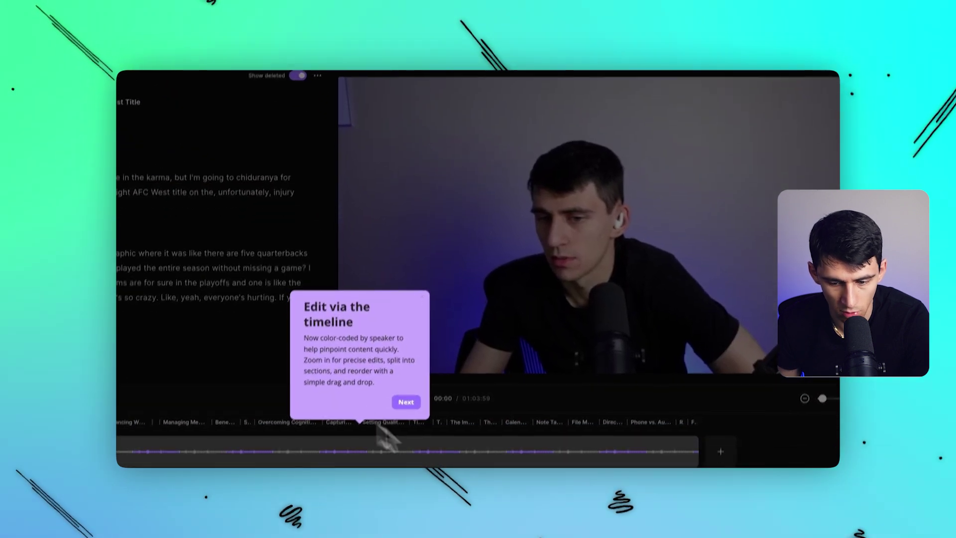
pyautogui.click(406, 402)
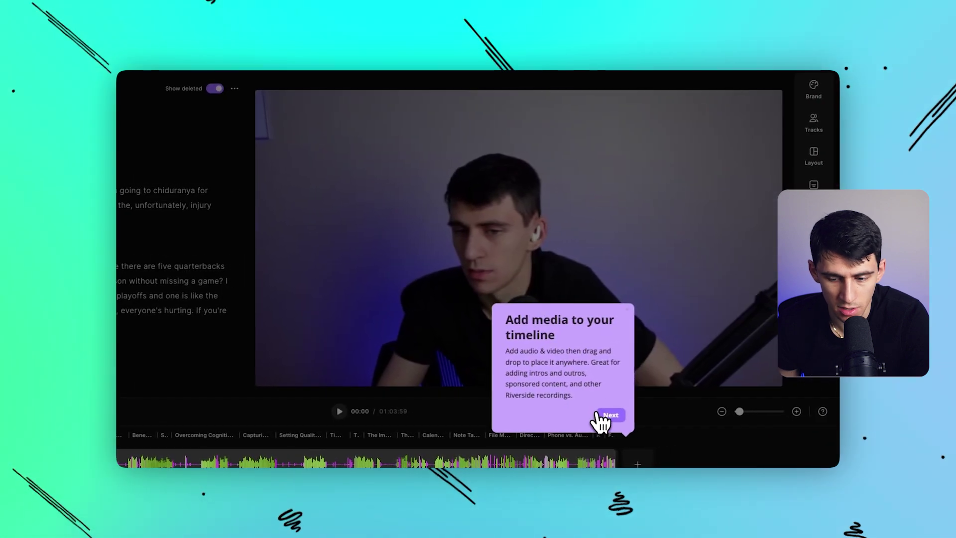
pyautogui.click(600, 415)
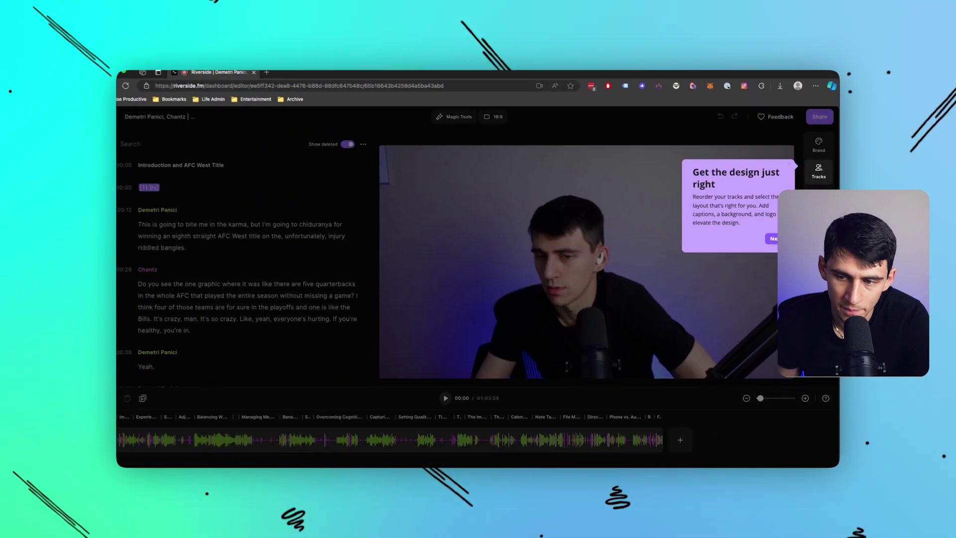
pyautogui.click(773, 238)
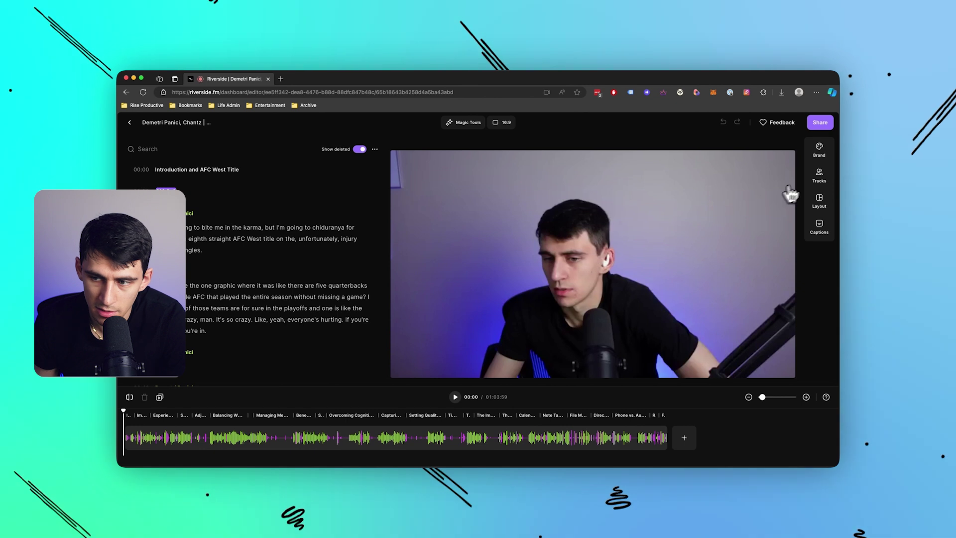
# Look at the first speaker's track settings, then close them.
pyautogui.click(818, 170)
pyautogui.click(784, 188)
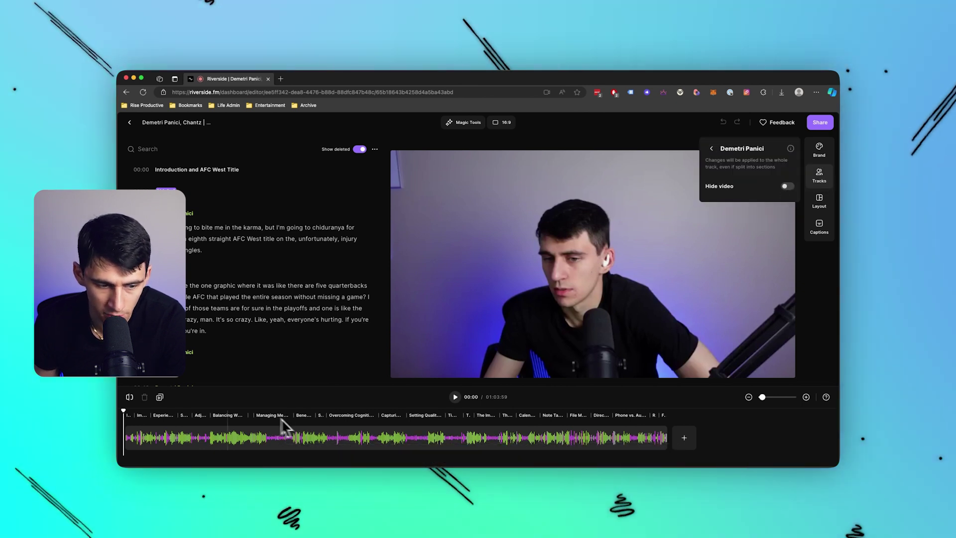
pyautogui.click(279, 432)
# Delete the phrase 'Like, yeah, everyone's hurting.' from the transcript.
pyautogui.click(243, 309)
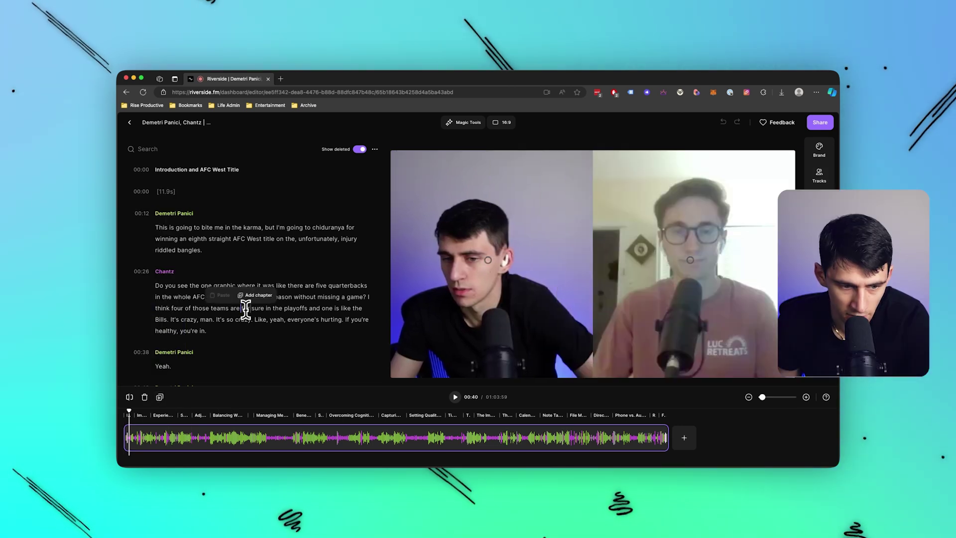
pyautogui.click(299, 307)
pyautogui.click(314, 308)
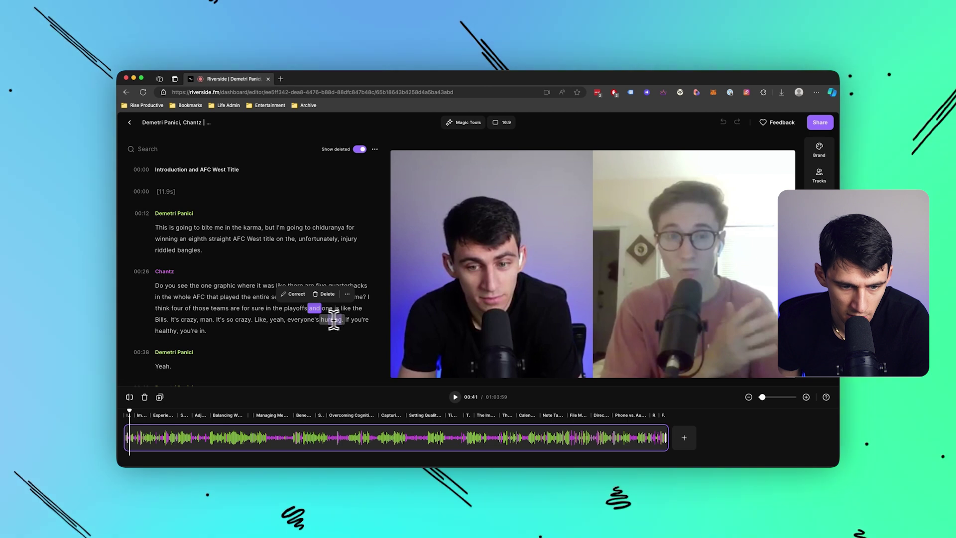
pyautogui.moveTo(333, 319); pyautogui.dragTo(256, 319)
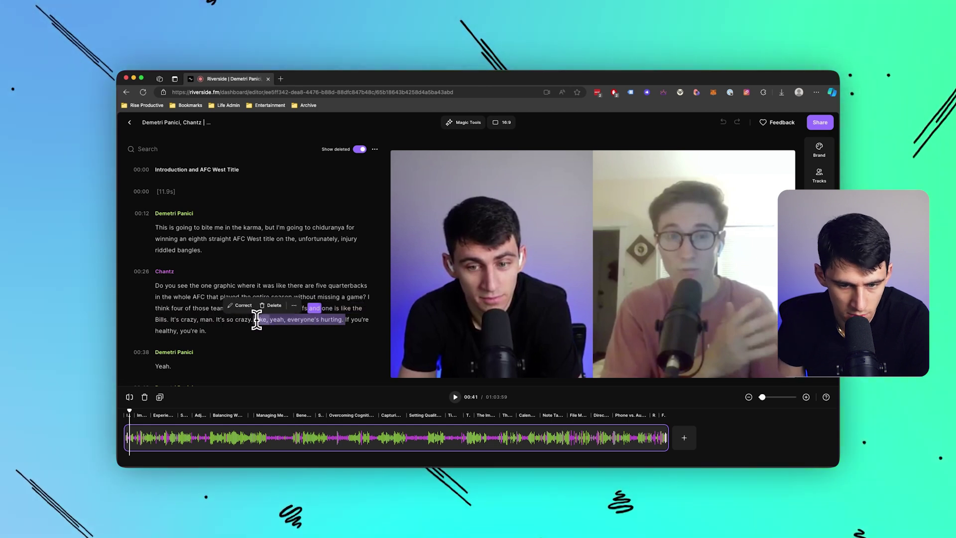
pyautogui.press('BackSpace')
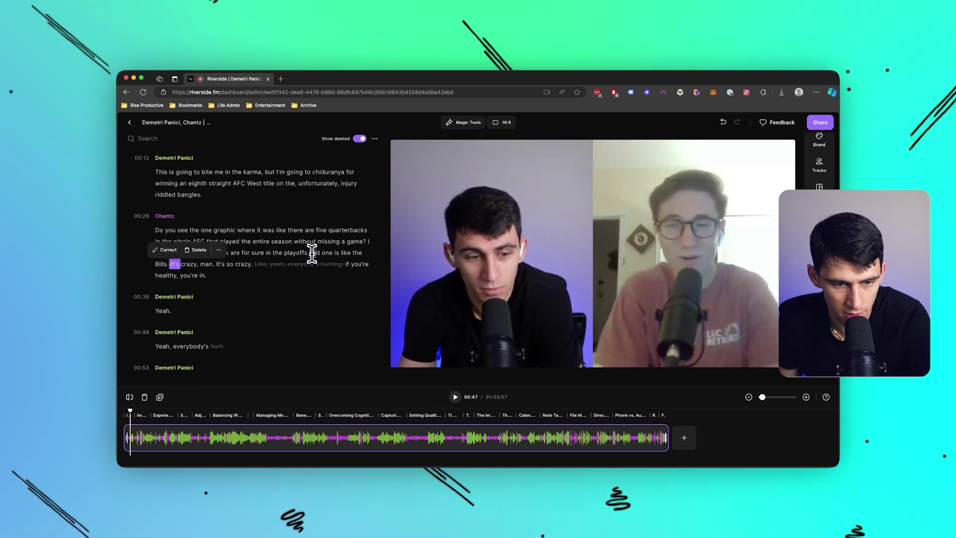
# Cut the passage starting 'and one is like the', then undo once.
pyautogui.moveTo(310, 253); pyautogui.dragTo(364, 261)
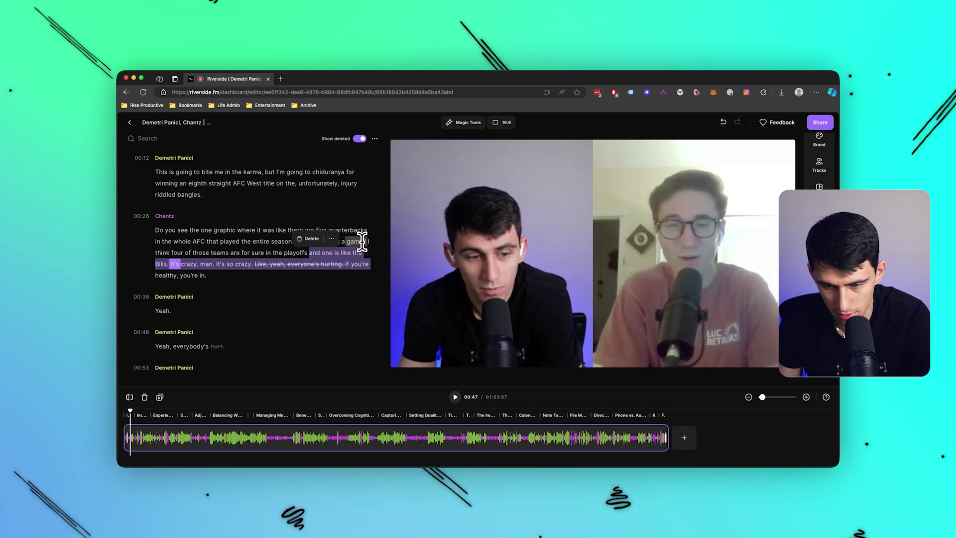
pyautogui.press('Delete')
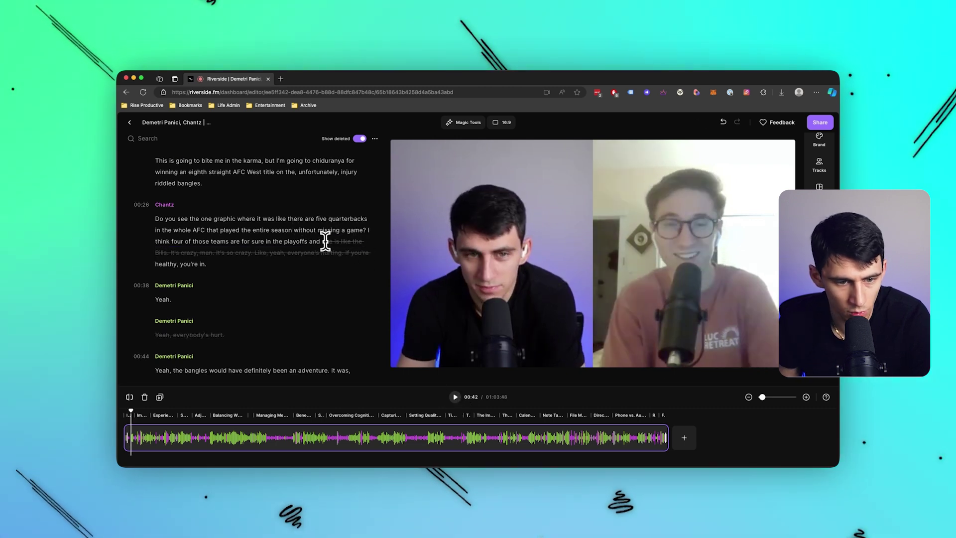
pyautogui.press('super+z')
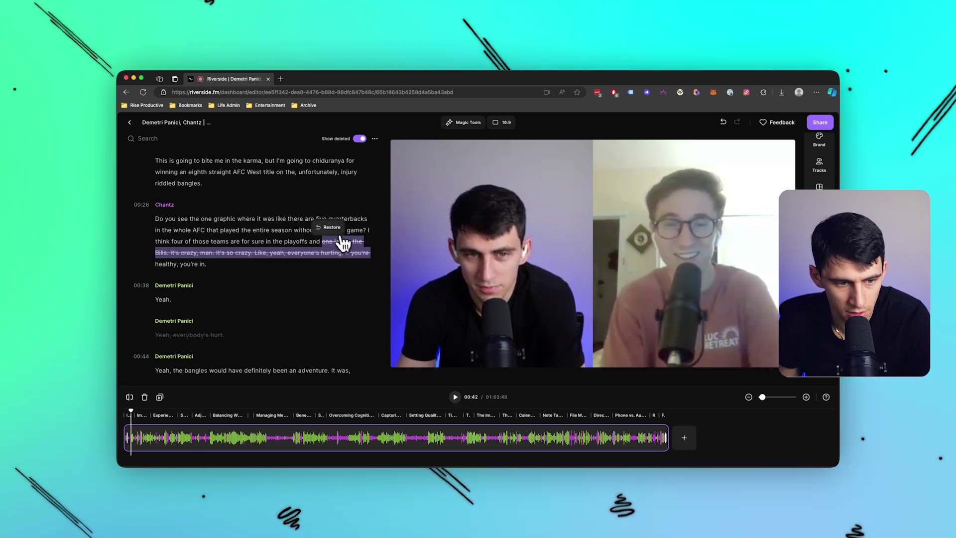
# Select the words 'hurting', 'played' and 'are' in the transcript, checking the word's editing options.
pyautogui.click(327, 253)
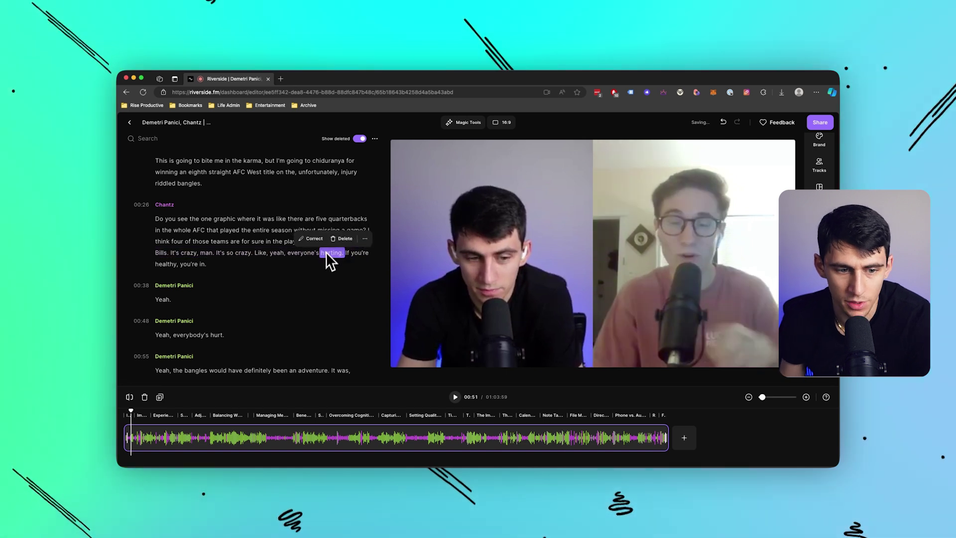
pyautogui.click(230, 230)
pyautogui.click(263, 215)
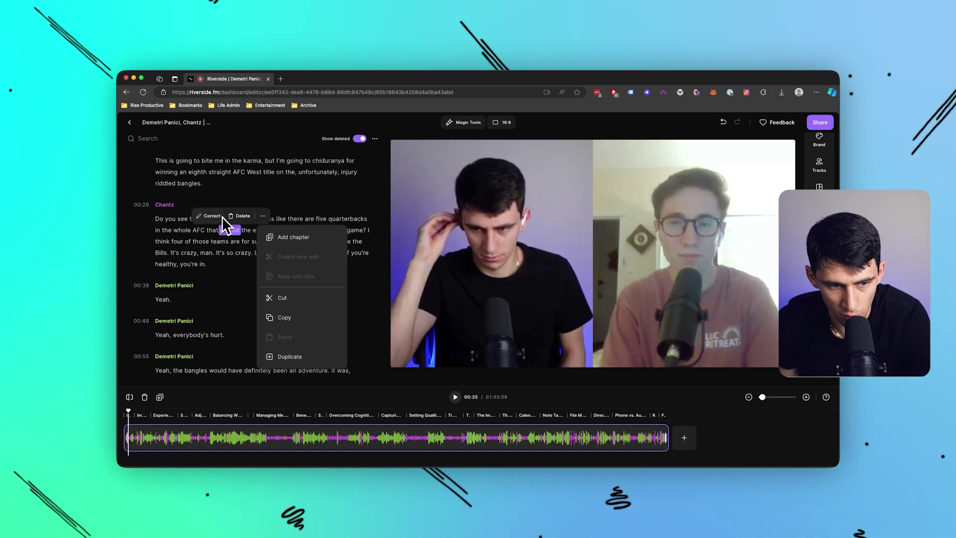
pyautogui.click(235, 242)
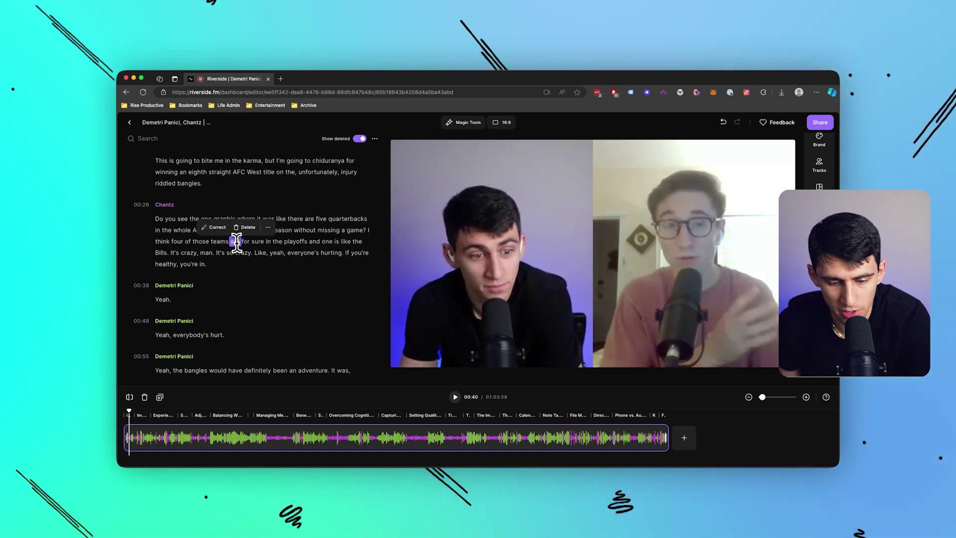
# Split the clip at 27:34, trim the second clip's start, and delete it.
pyautogui.click(358, 443)
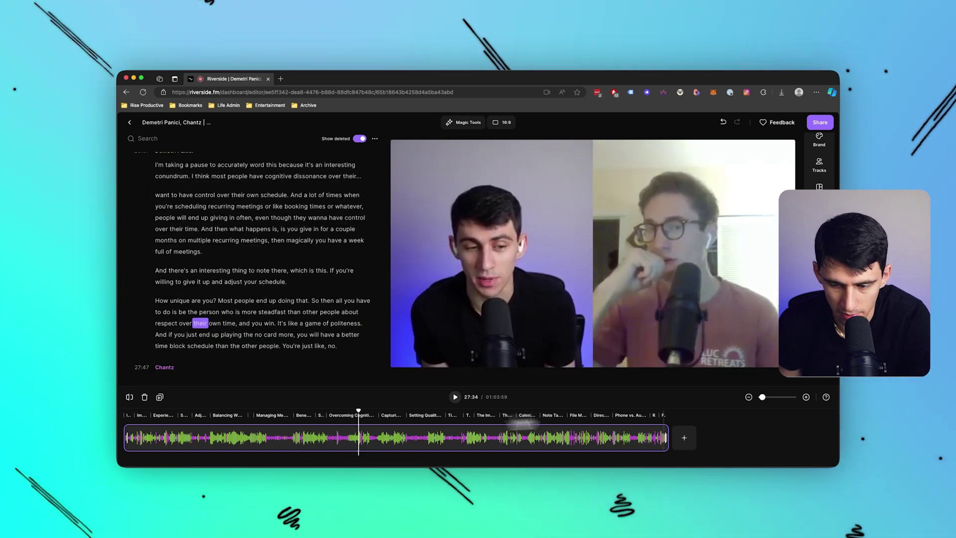
pyautogui.click(137, 401)
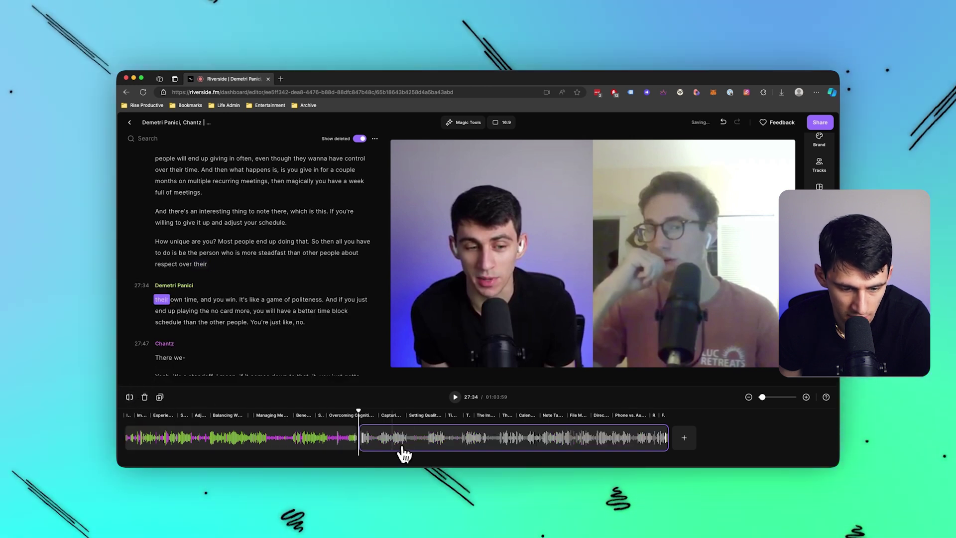
pyautogui.click(383, 443)
pyautogui.moveTo(366, 438); pyautogui.dragTo(409, 437)
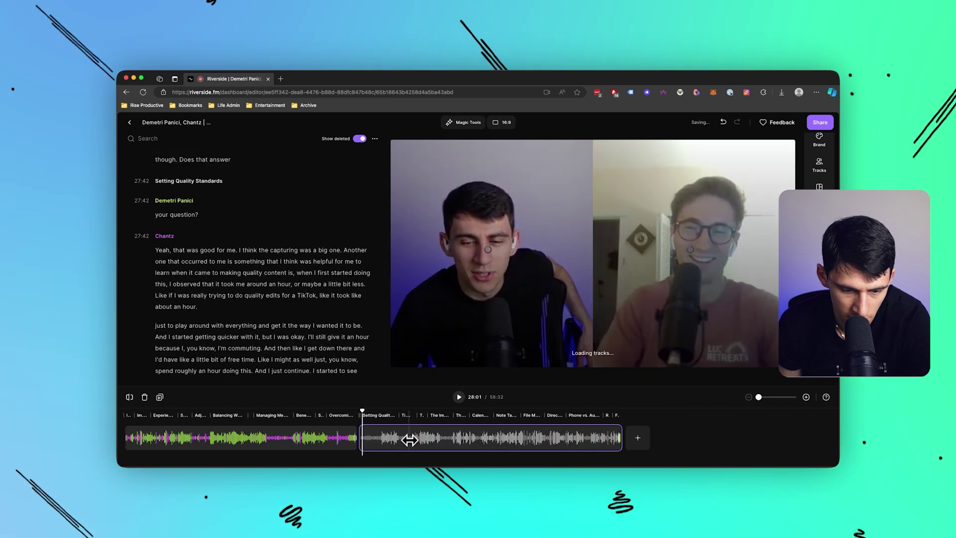
pyautogui.press('BackSpace')
# Dismiss the add-media choices and turn on captions from the right sidebar.
pyautogui.click(374, 437)
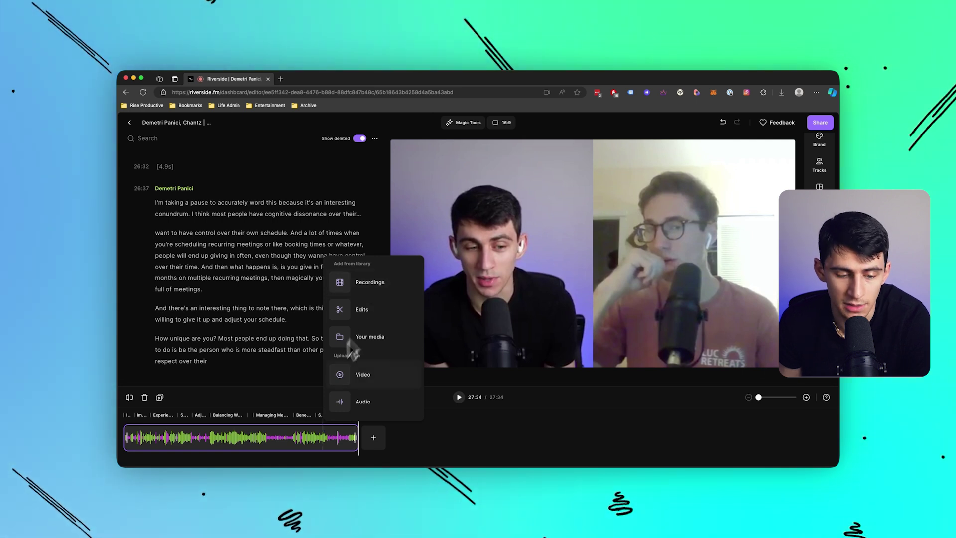
pyautogui.click(354, 445)
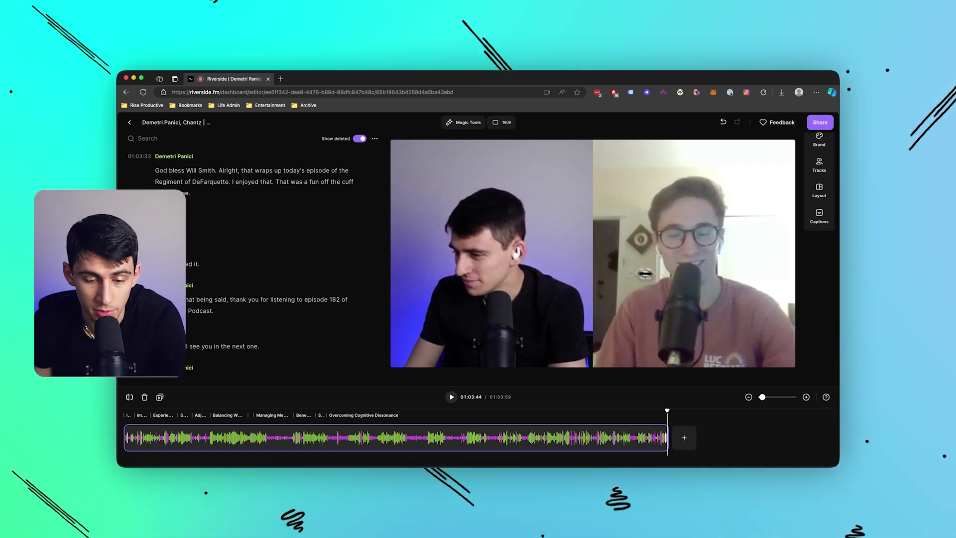
pyautogui.click(817, 216)
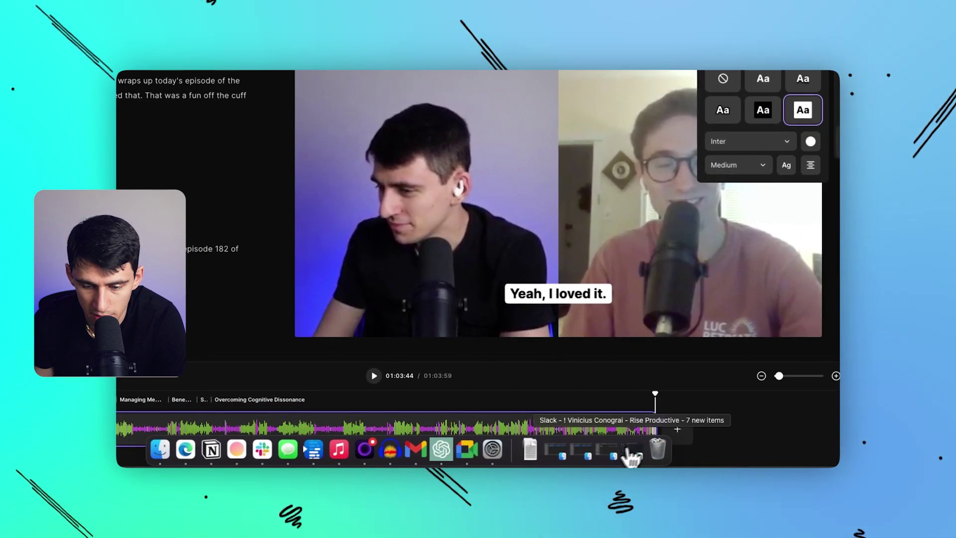
# Play the recording from about 51:04 and set the caption font to Poppins.
pyautogui.click(520, 427)
pyautogui.press('space')
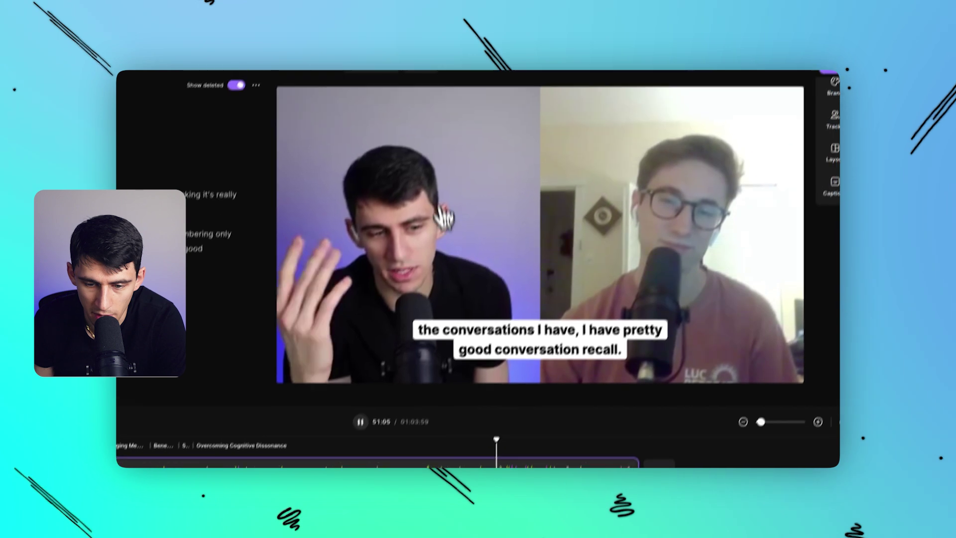
pyautogui.click(832, 186)
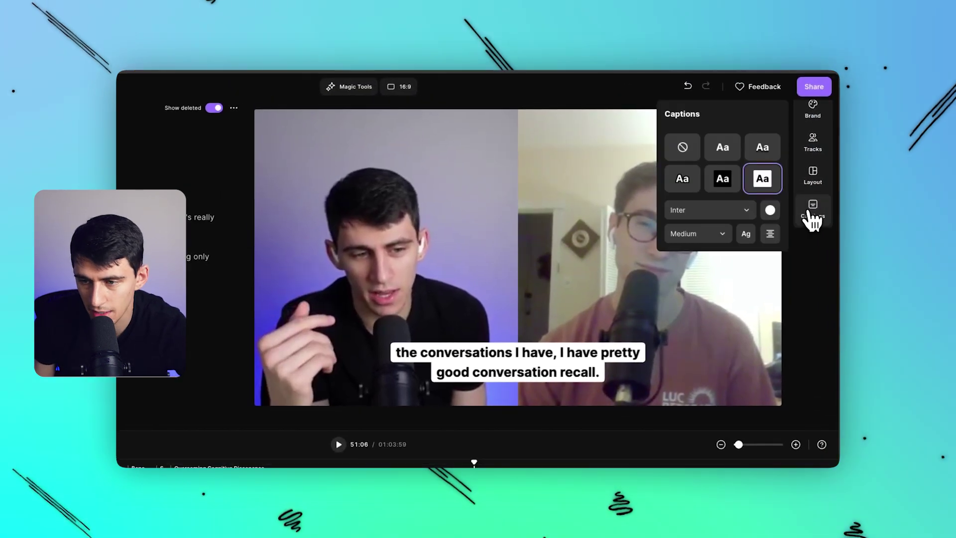
pyautogui.click(737, 210)
pyautogui.click(697, 295)
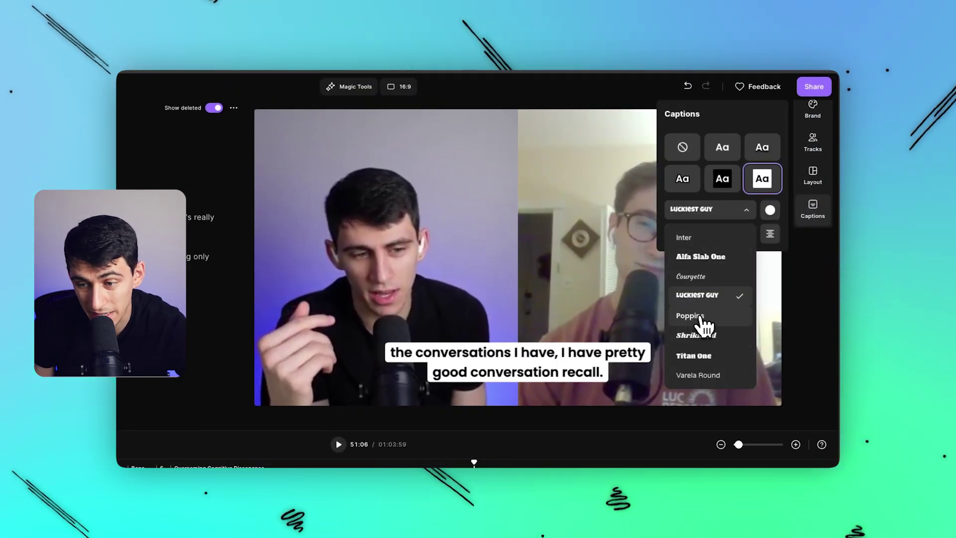
pyautogui.click(703, 318)
# Make the captions lime green, Large size, all caps, with no background box.
pyautogui.click(770, 210)
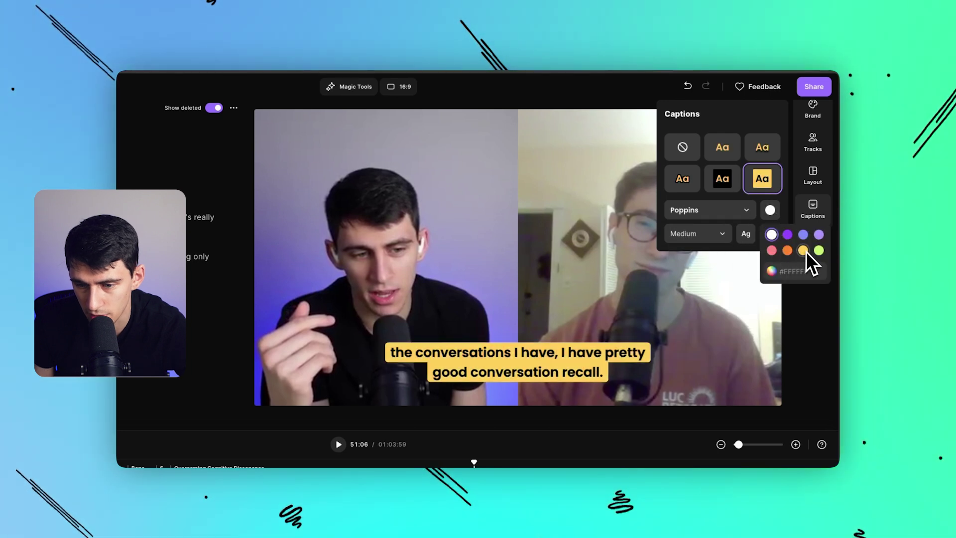
pyautogui.click(818, 250)
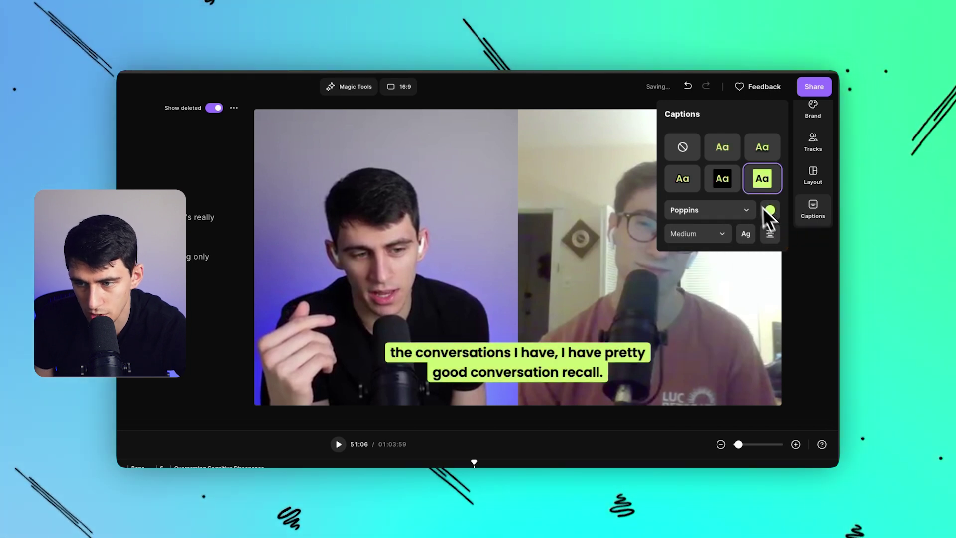
pyautogui.click(721, 233)
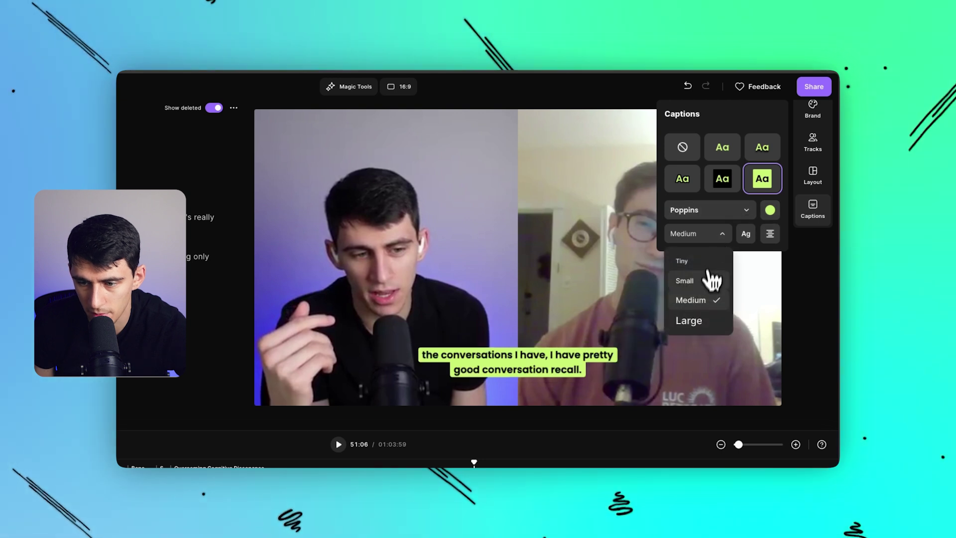
pyautogui.click(704, 320)
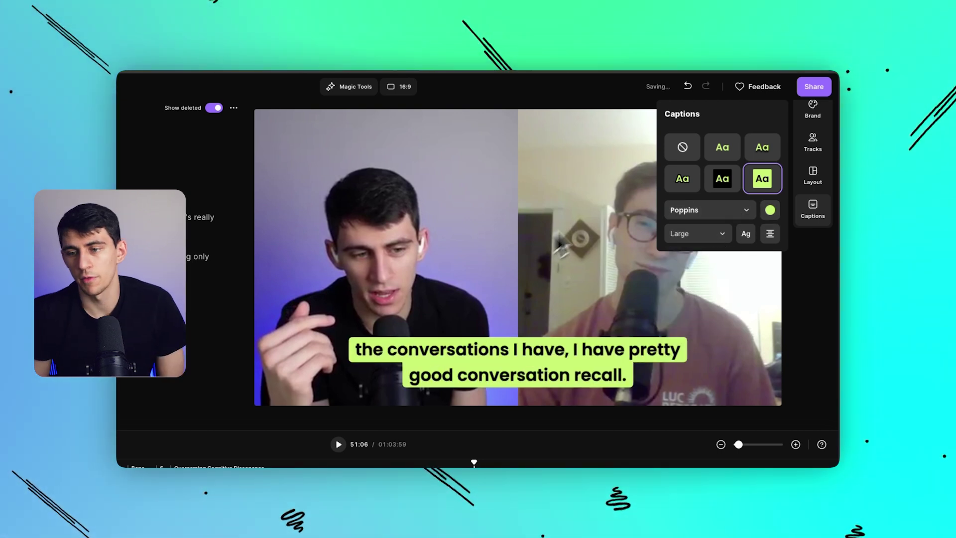
pyautogui.click(682, 178)
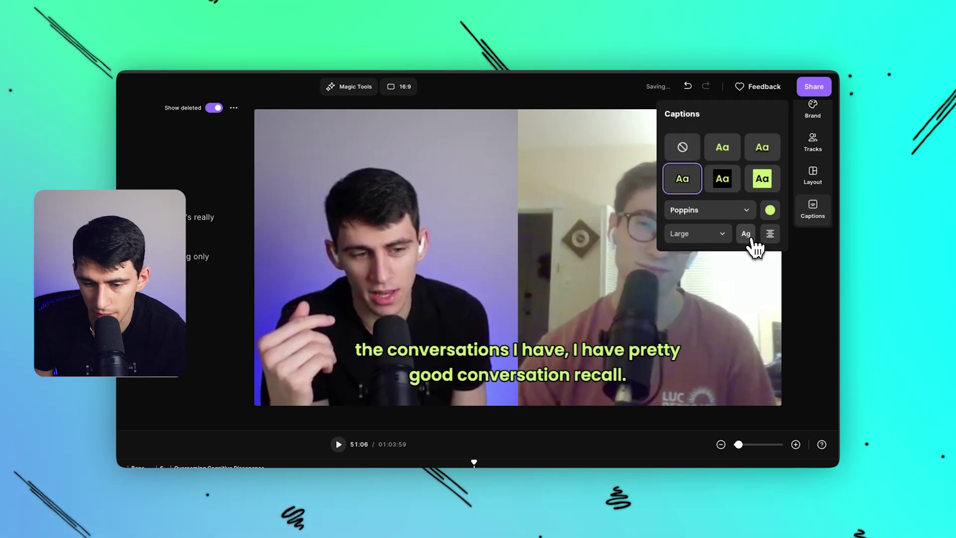
pyautogui.click(746, 234)
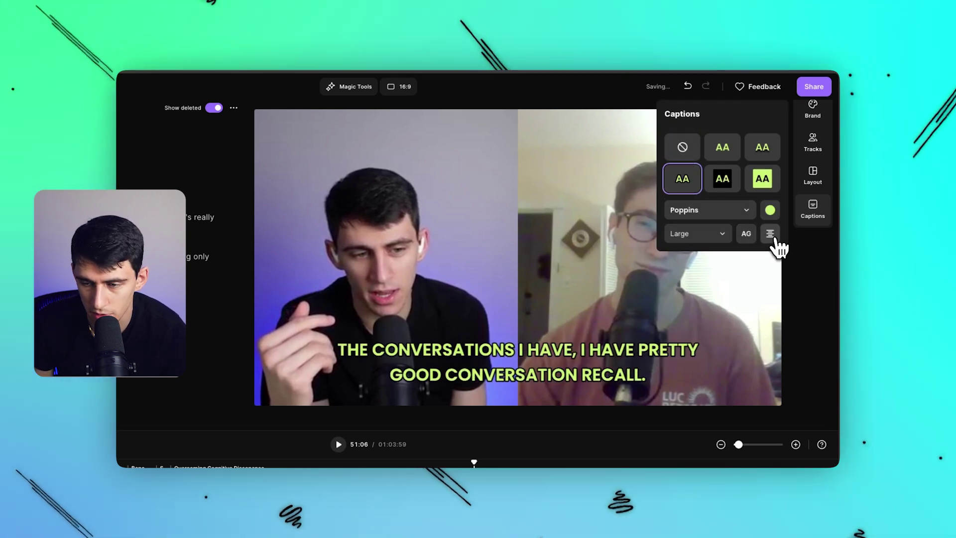
pyautogui.click(817, 179)
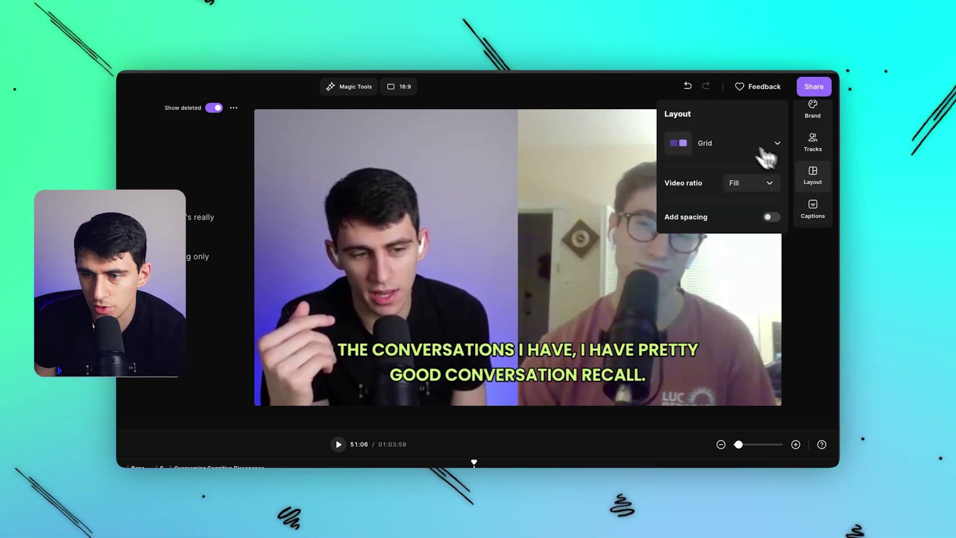
# Try picture-in-picture and full-screen layouts, then settle on split screen and close the layout panel.
pyautogui.click(737, 144)
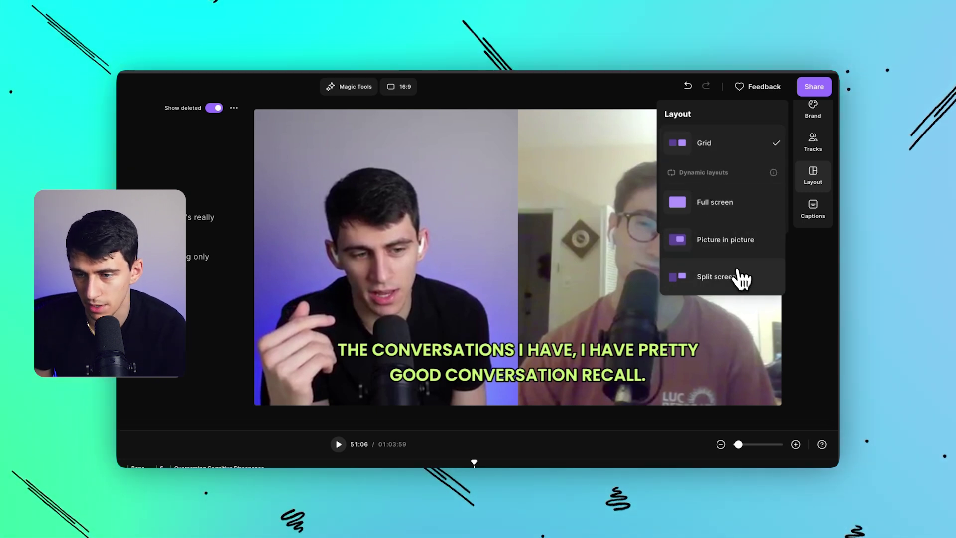
pyautogui.click(733, 249)
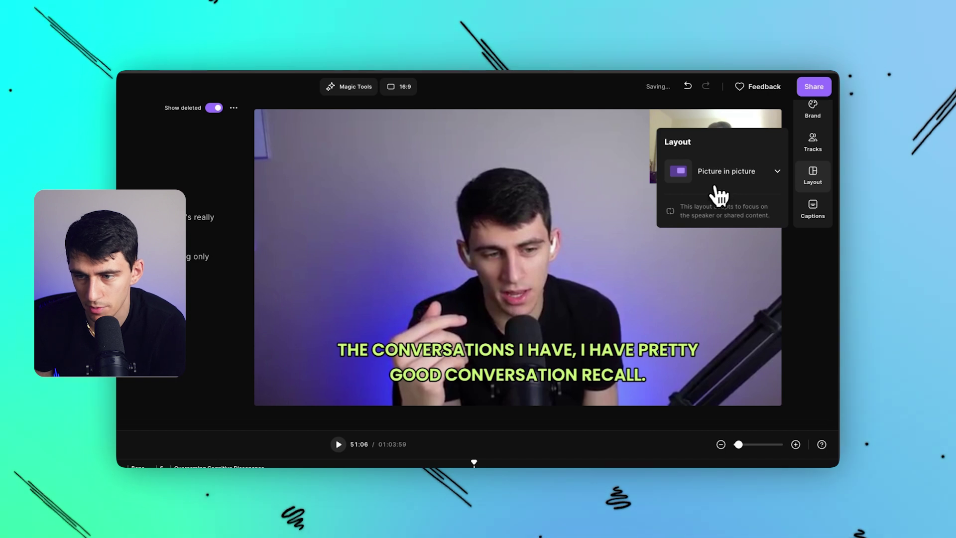
pyautogui.click(718, 196)
pyautogui.click(712, 245)
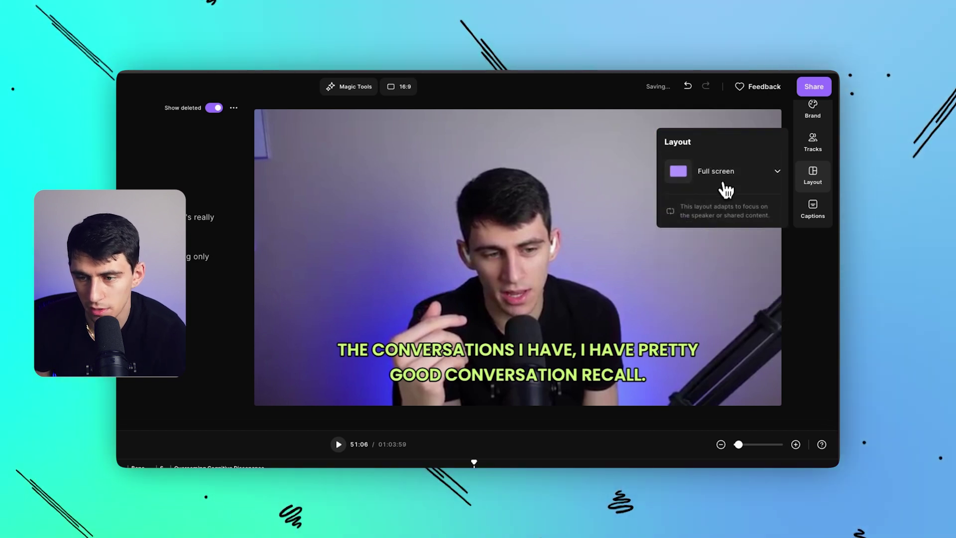
pyautogui.click(726, 189)
pyautogui.click(719, 312)
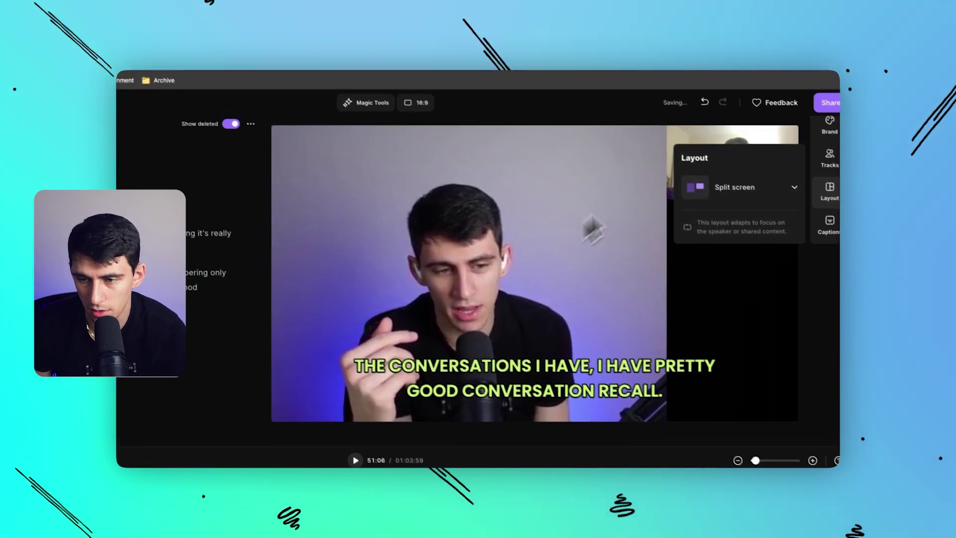
pyautogui.click(732, 185)
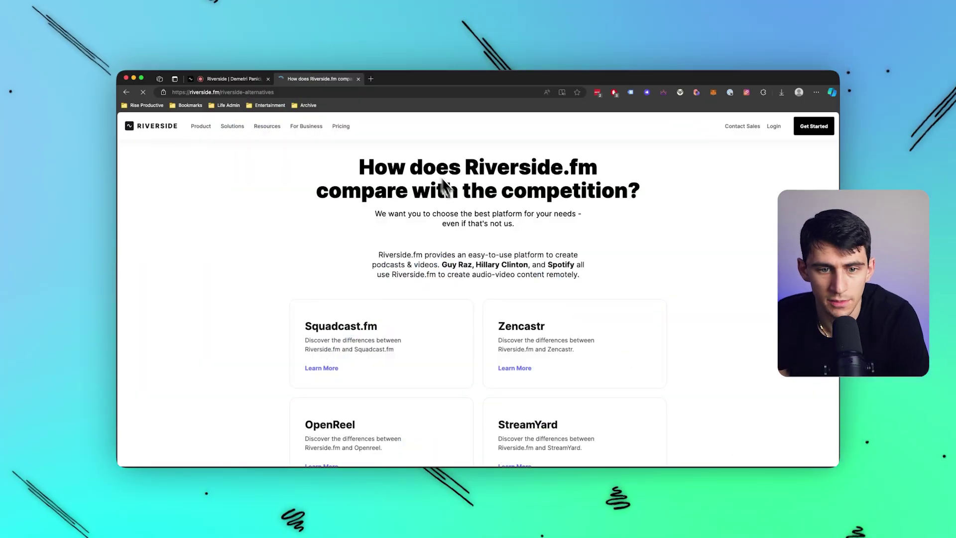
# Scroll through the Riverside.fm competitor comparison cards, then return to the podcast editor tab.
pyautogui.scroll(-4, 453, 199)
pyautogui.scroll(2, 478, 219)
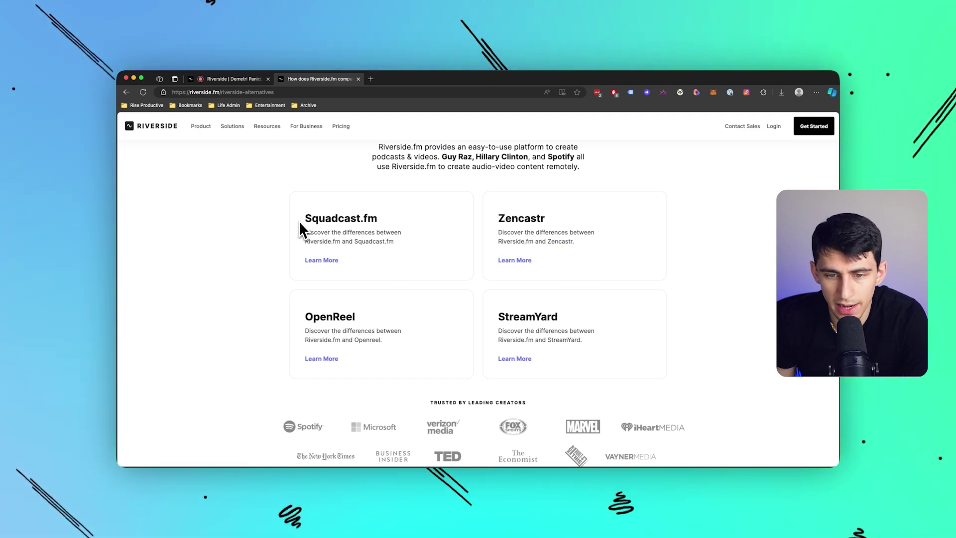
pyautogui.scroll(-1, 618, 308)
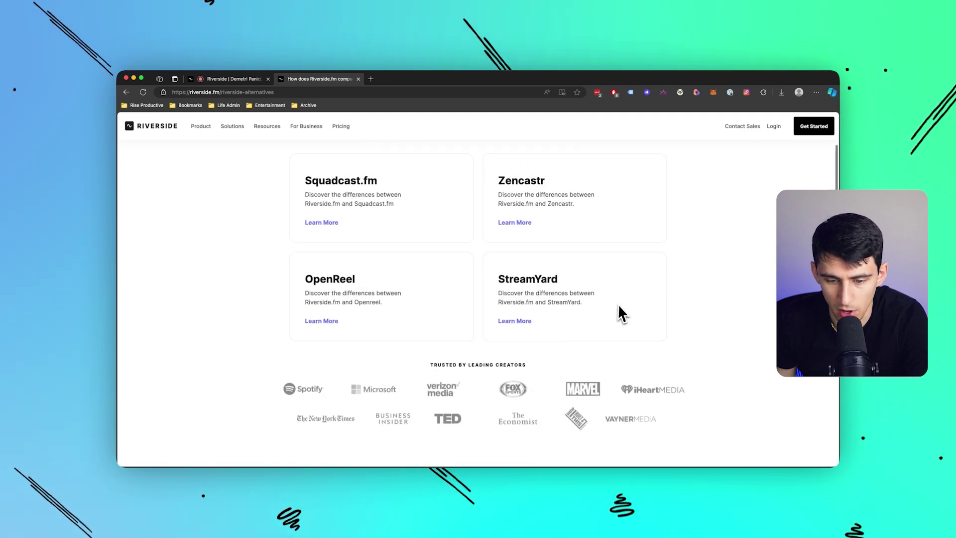
pyautogui.scroll(3, 617, 304)
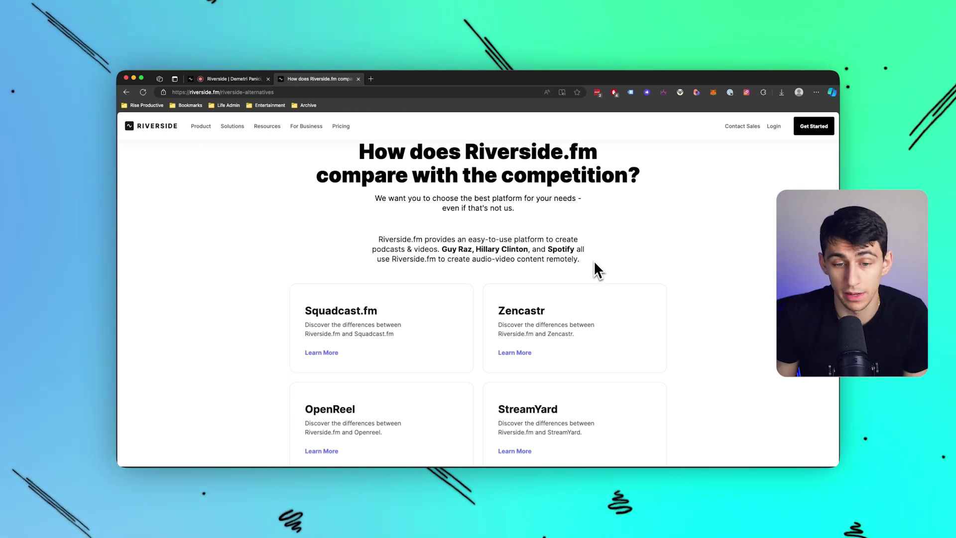
pyautogui.click(239, 80)
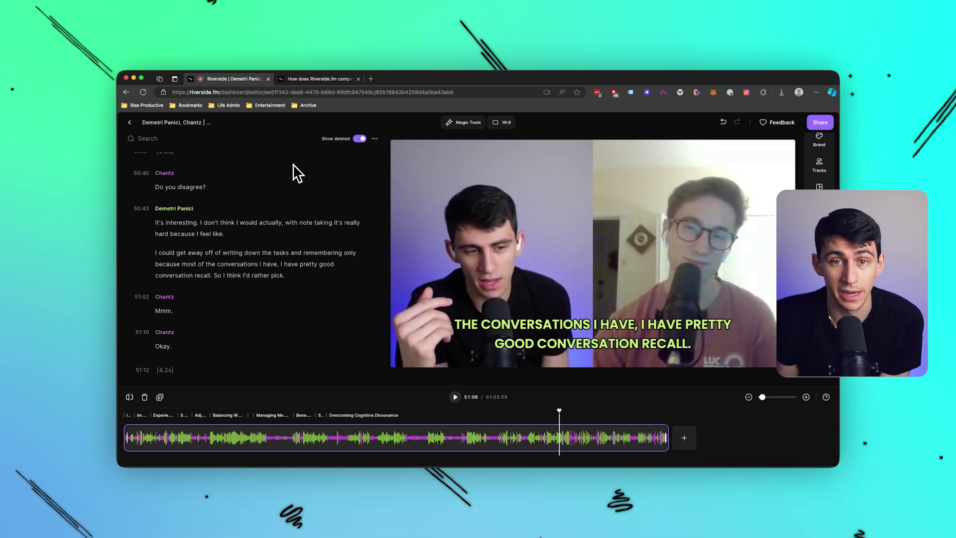
pyautogui.click(474, 123)
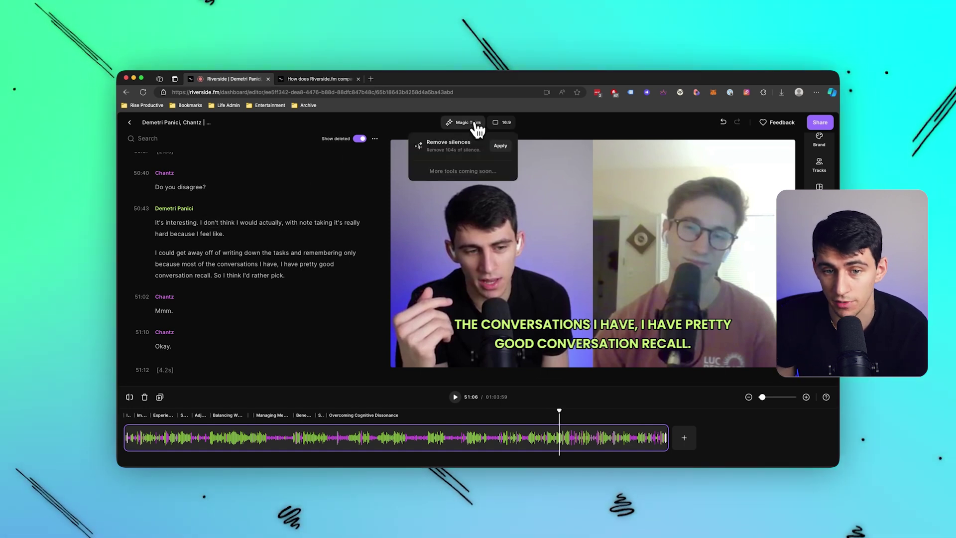
pyautogui.click(539, 129)
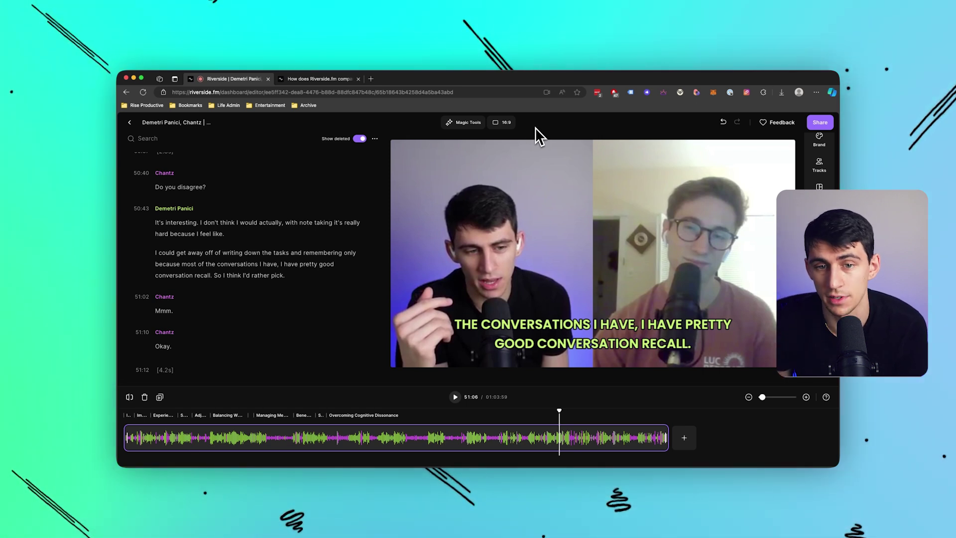
pyautogui.click(480, 124)
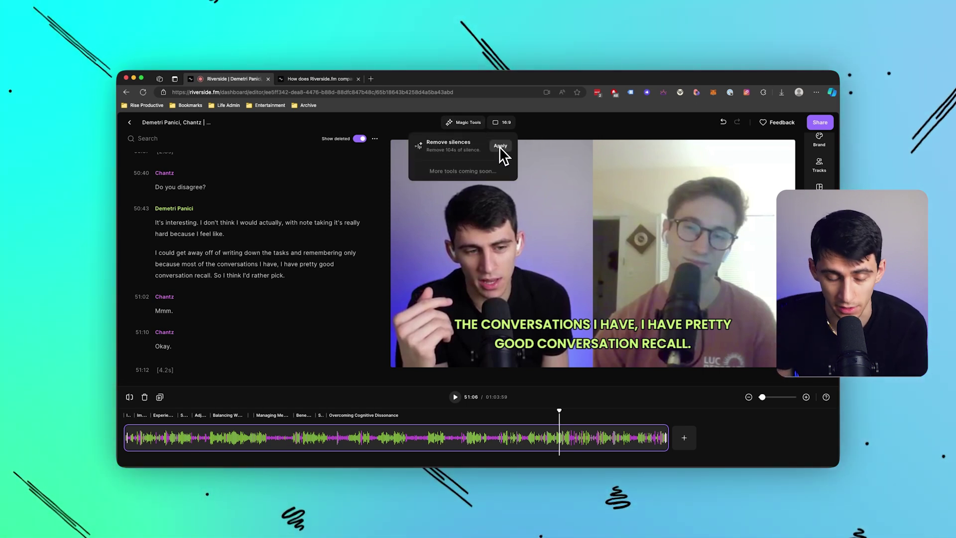
pyautogui.click(487, 123)
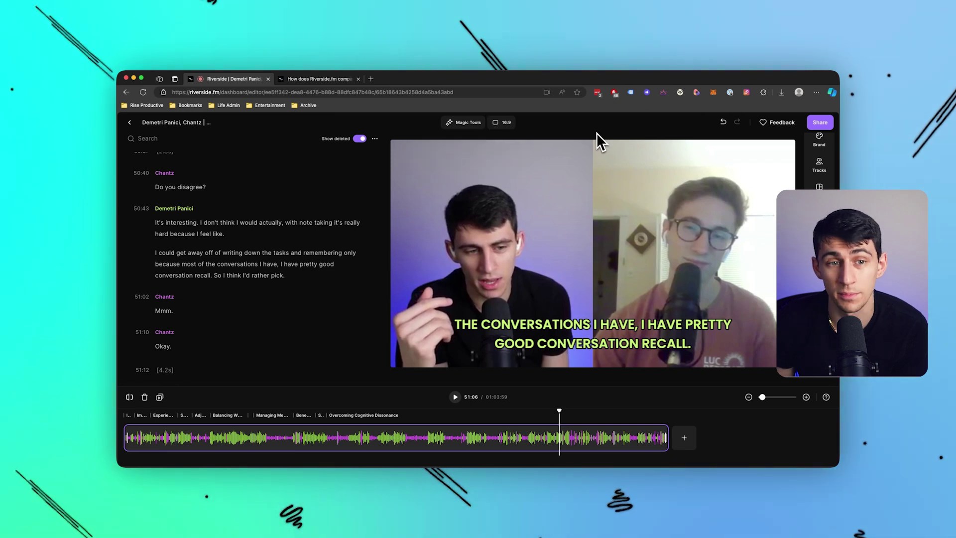